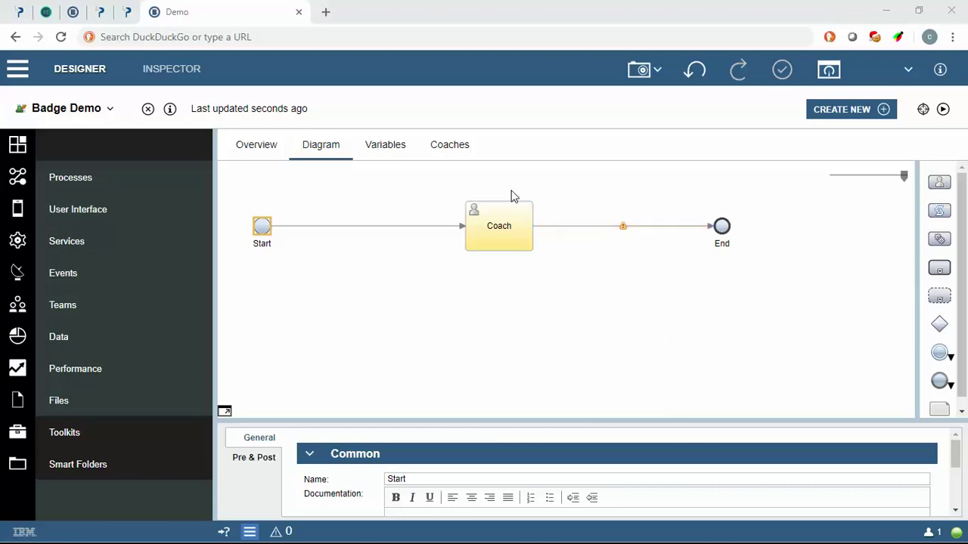
- Find the Badge view in the Coach's view palette and add it to the empty coach layout
{"action": "left_click", "coordinate": [455, 150]}
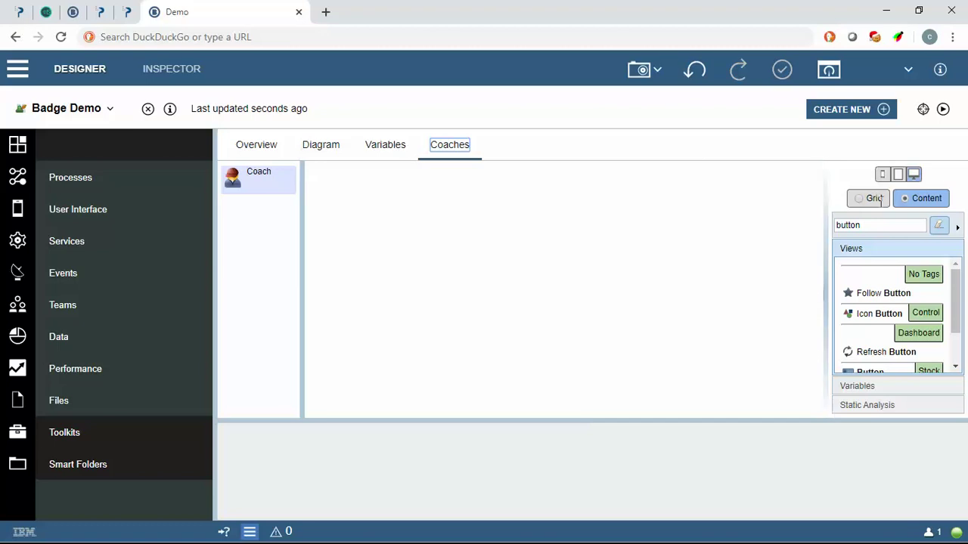
{"action": "left_click_drag", "start_coordinate": [885, 225], "coordinate": [815, 227]}
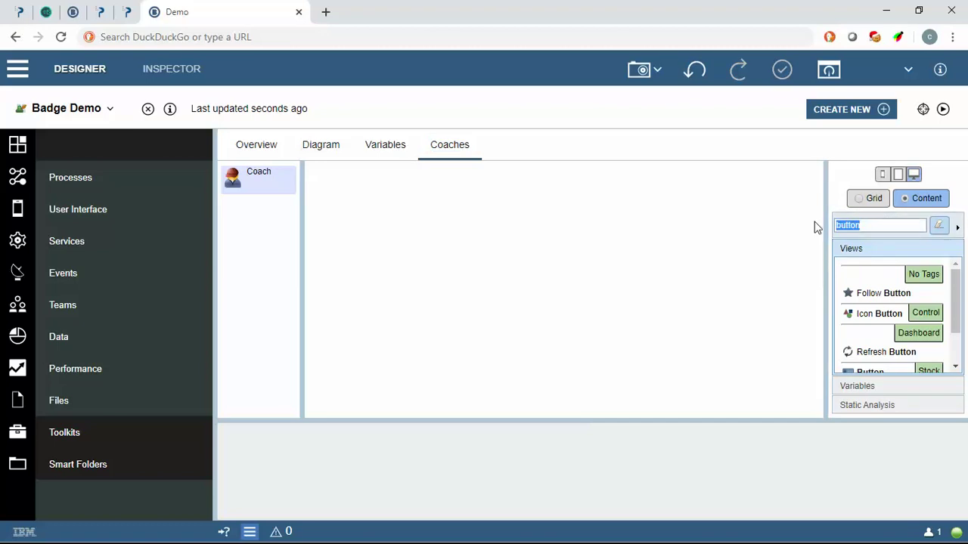
{"action": "type", "text": "badge"}
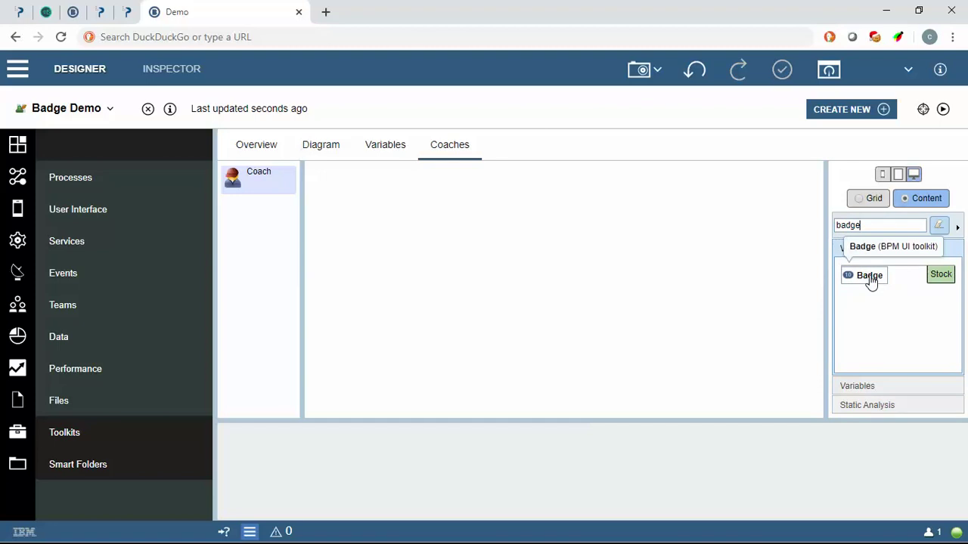
{"action": "left_click_drag", "start_coordinate": [869, 278], "coordinate": [376, 188]}
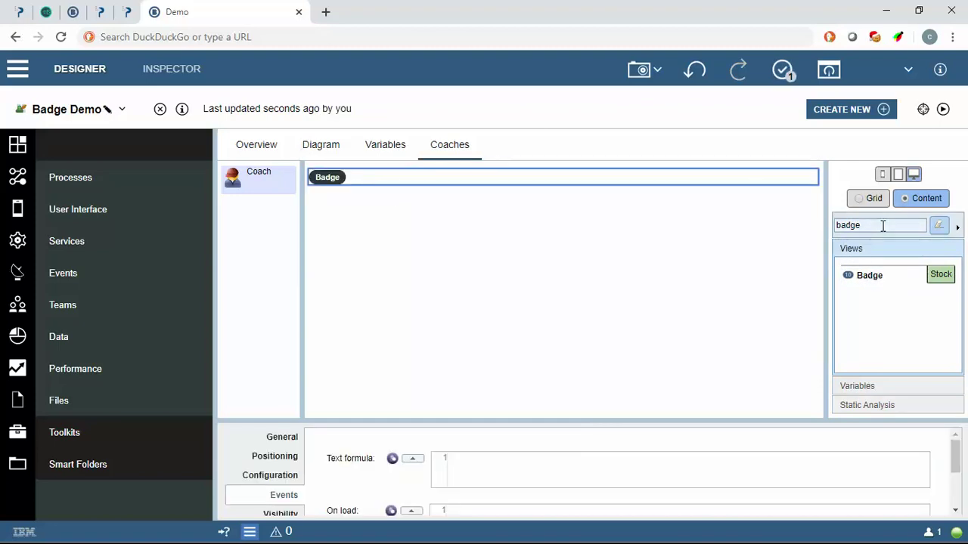
- Find the stock Button view in the palette and add two buttons below the badge
{"action": "left_click_drag", "start_coordinate": [883, 225], "coordinate": [823, 225]}
{"action": "key", "text": "BackSpace"}
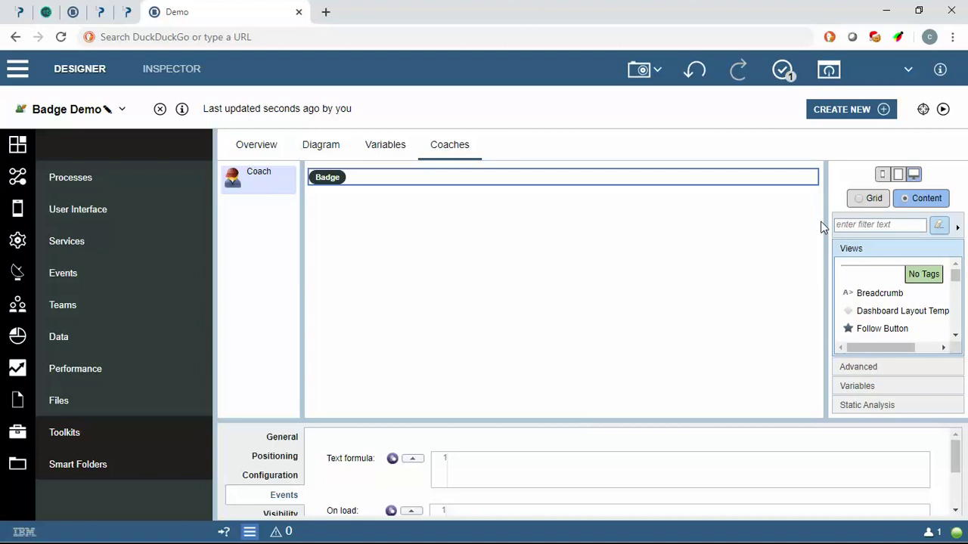
{"action": "type", "text": "button"}
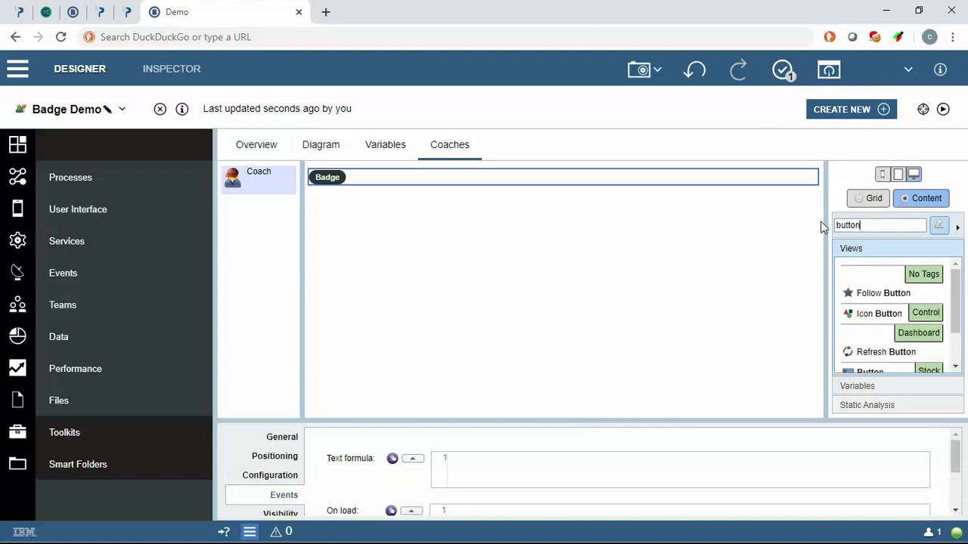
{"action": "scroll", "coordinate": [885, 363], "scroll_direction": "down", "scroll_amount": 2}
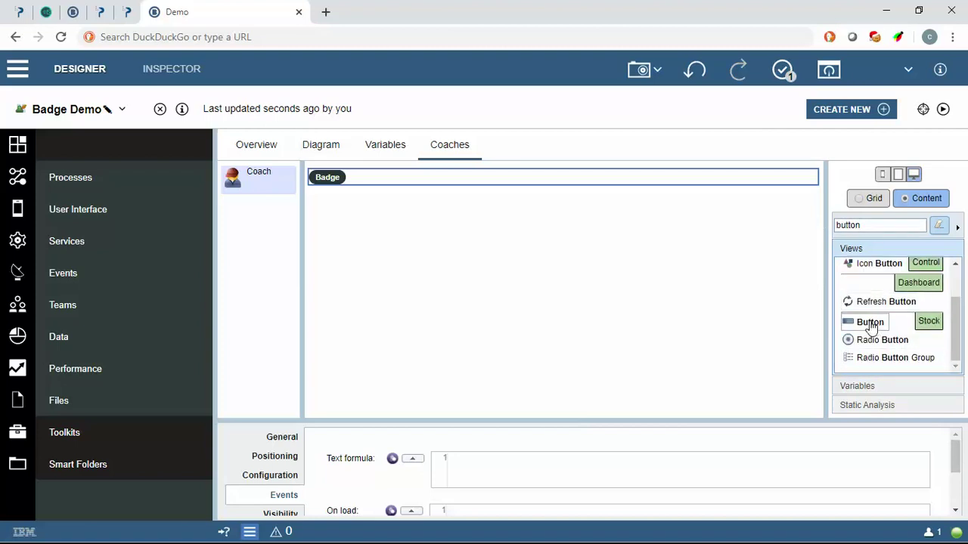
{"action": "left_click_drag", "start_coordinate": [870, 324], "coordinate": [534, 247]}
{"action": "left_click_drag", "start_coordinate": [869, 322], "coordinate": [582, 255]}
- Set the first button's label to "Mark All as read"
{"action": "left_click", "coordinate": [334, 211]}
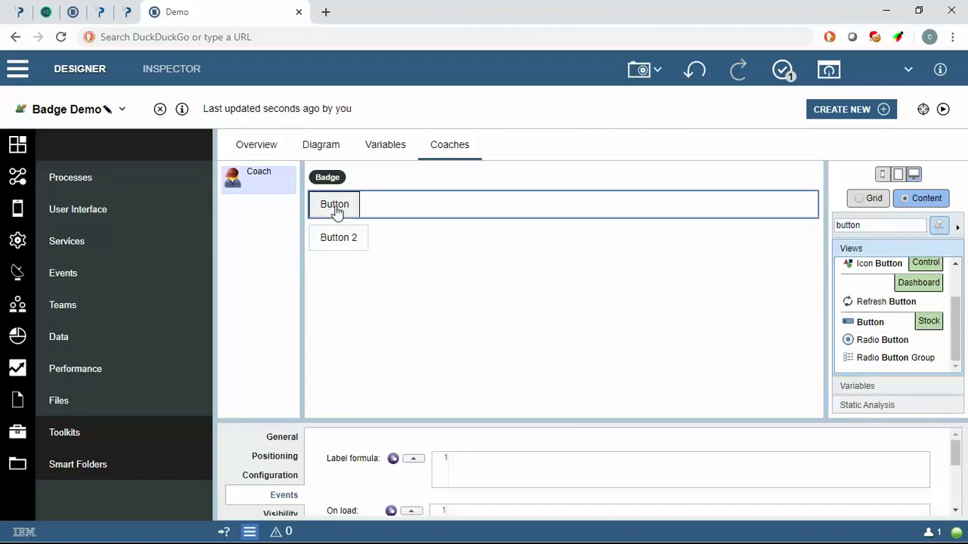
{"action": "left_click_drag", "start_coordinate": [315, 424], "coordinate": [333, 340]}
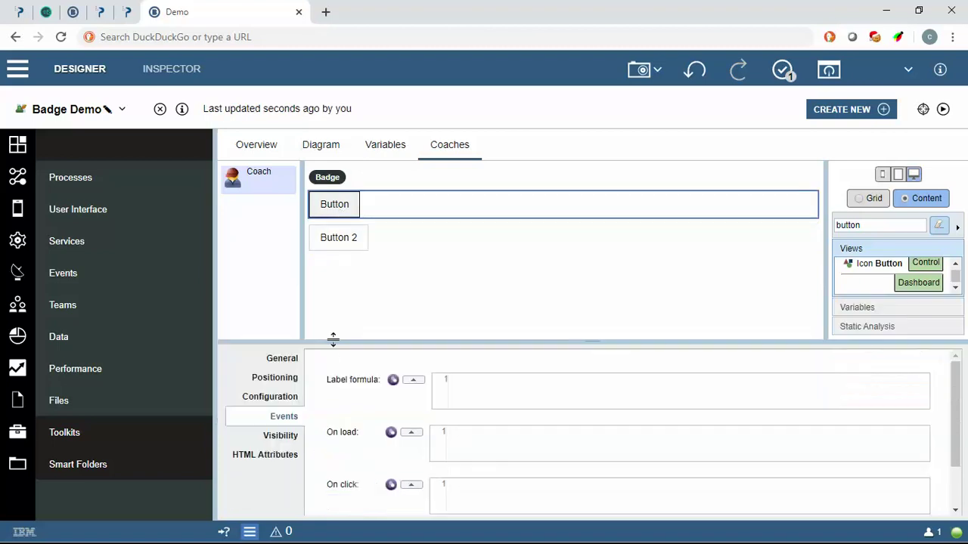
{"action": "left_click", "coordinate": [284, 357]}
{"action": "left_click", "coordinate": [426, 396]}
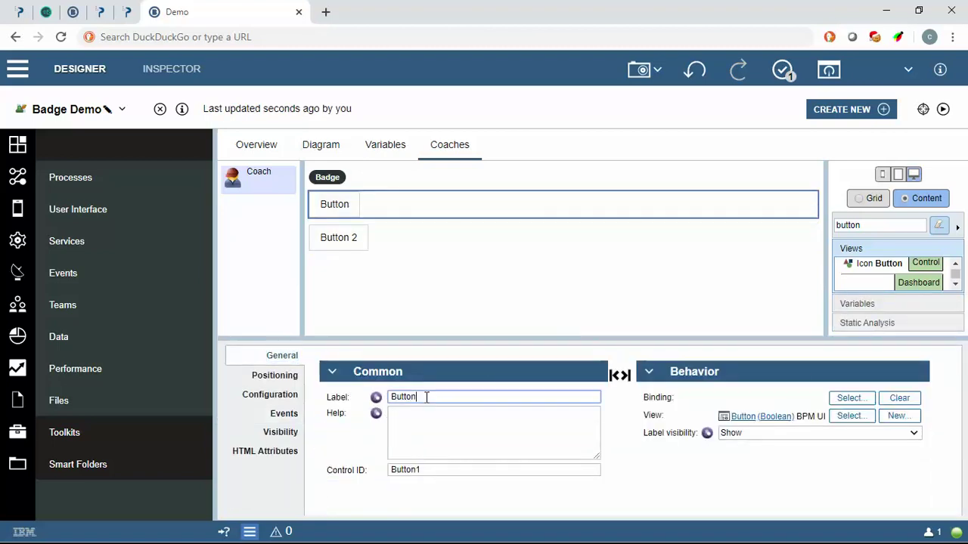
{"action": "double_click", "coordinate": [426, 396]}
{"action": "type", "text": "M"}
{"action": "type", "text": "ark All as read"}
- Set the second button's label to "Mark all as unread"
{"action": "left_click", "coordinate": [341, 241]}
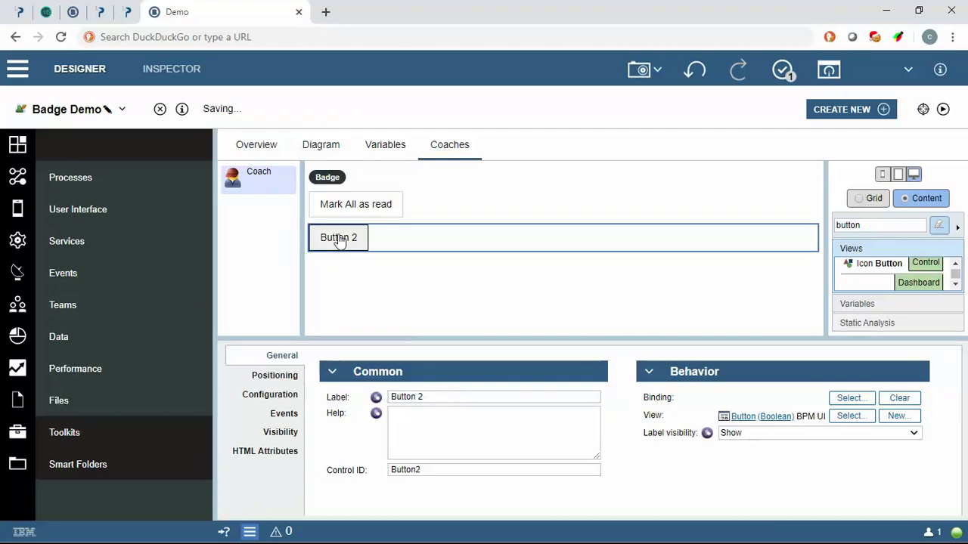
{"action": "triple_click", "coordinate": [437, 396]}
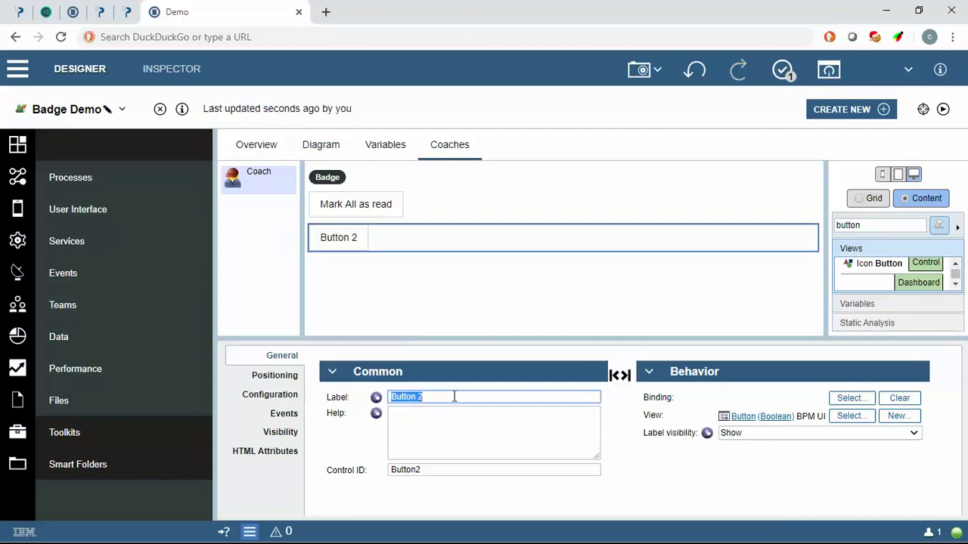
{"action": "type", "text": "Mark"}
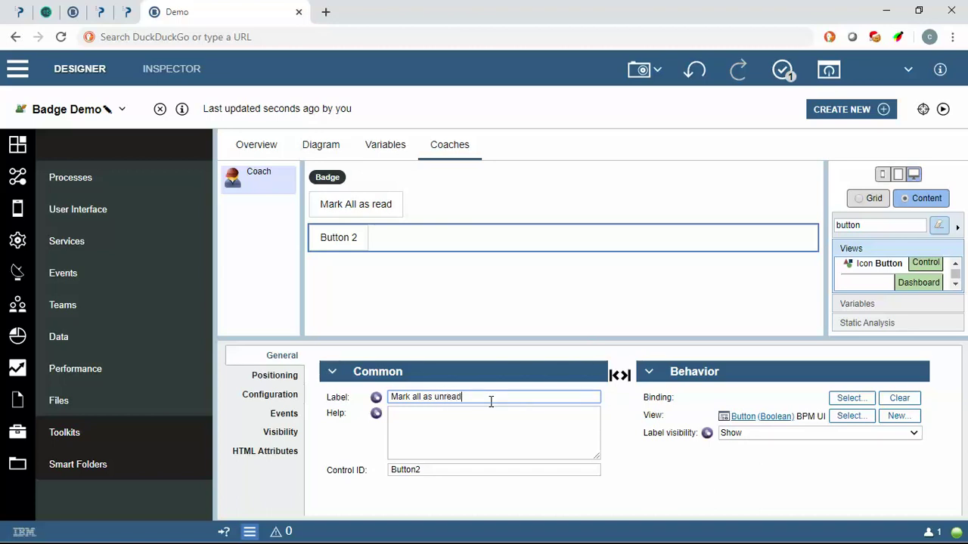
{"action": "type", "text": "all as unread"}
{"action": "left_click", "coordinate": [449, 285]}
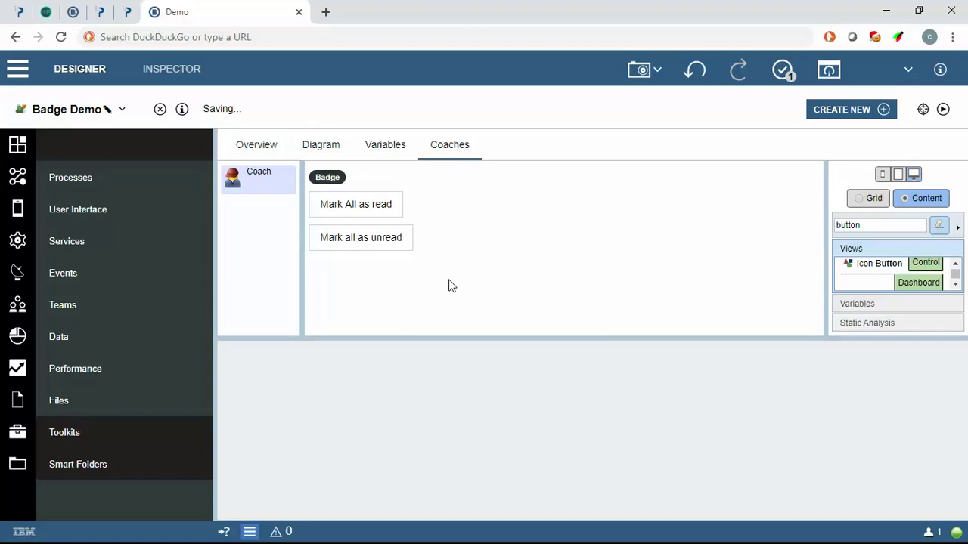
- Review the general properties of both buttons and the badge, and check the badge's control ID
{"action": "left_click", "coordinate": [390, 245]}
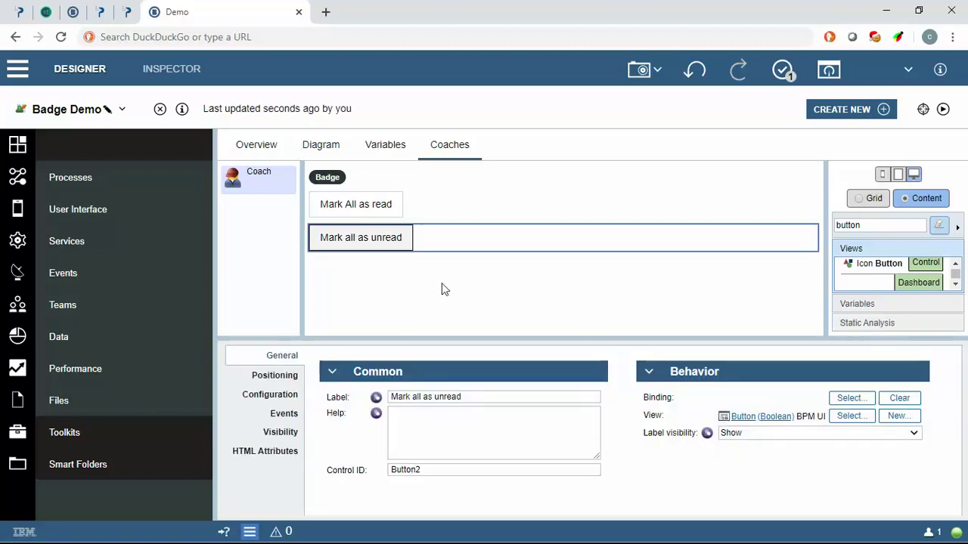
{"action": "left_click", "coordinate": [357, 210]}
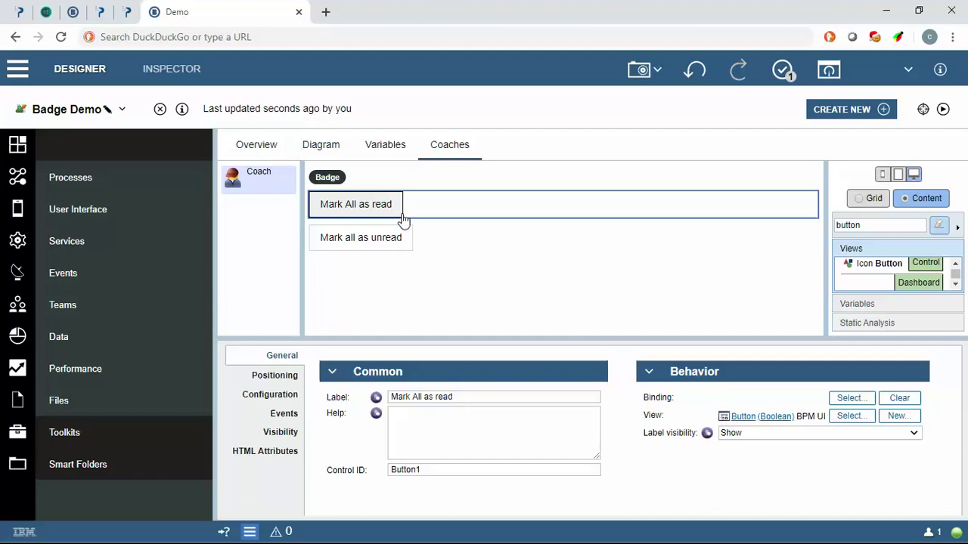
{"action": "left_click", "coordinate": [331, 184]}
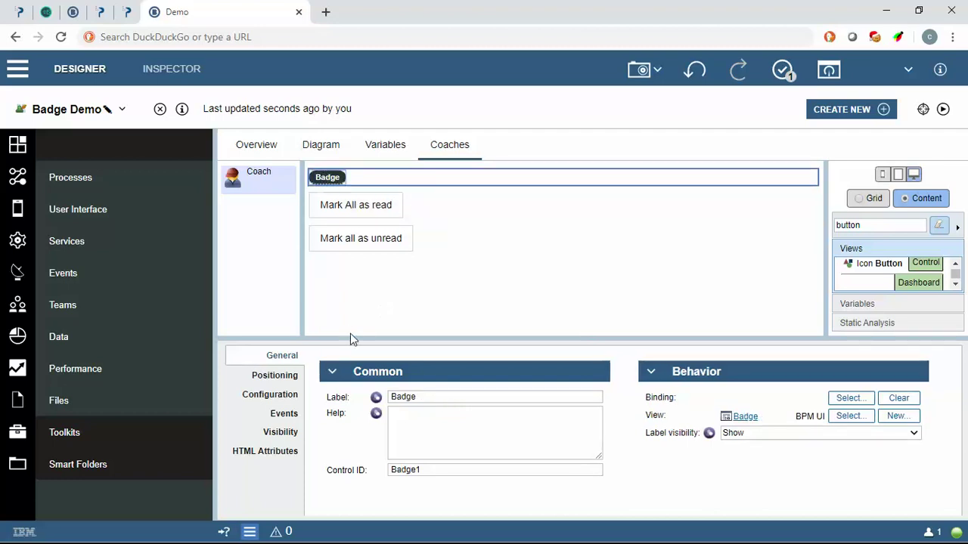
{"action": "left_click_drag", "start_coordinate": [351, 337], "coordinate": [351, 296]}
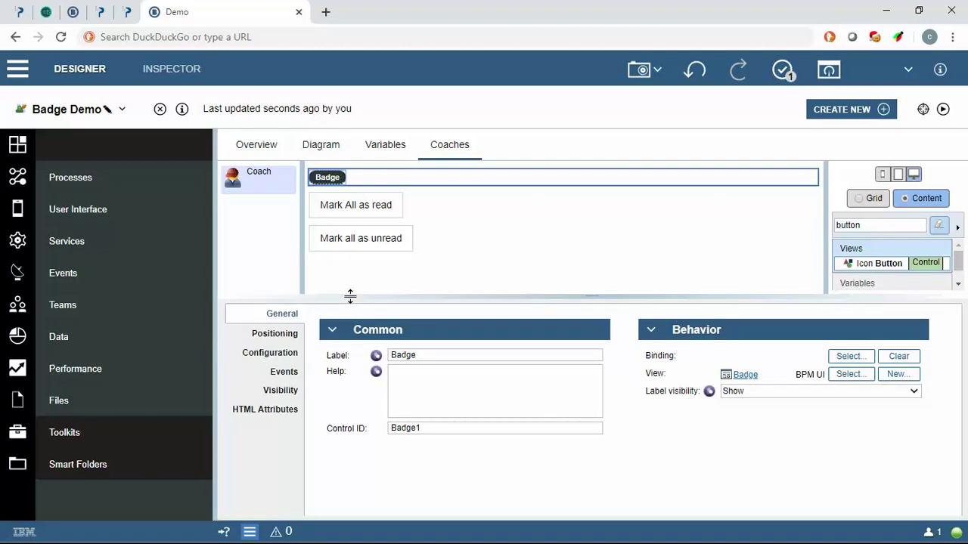
{"action": "left_click", "coordinate": [398, 247]}
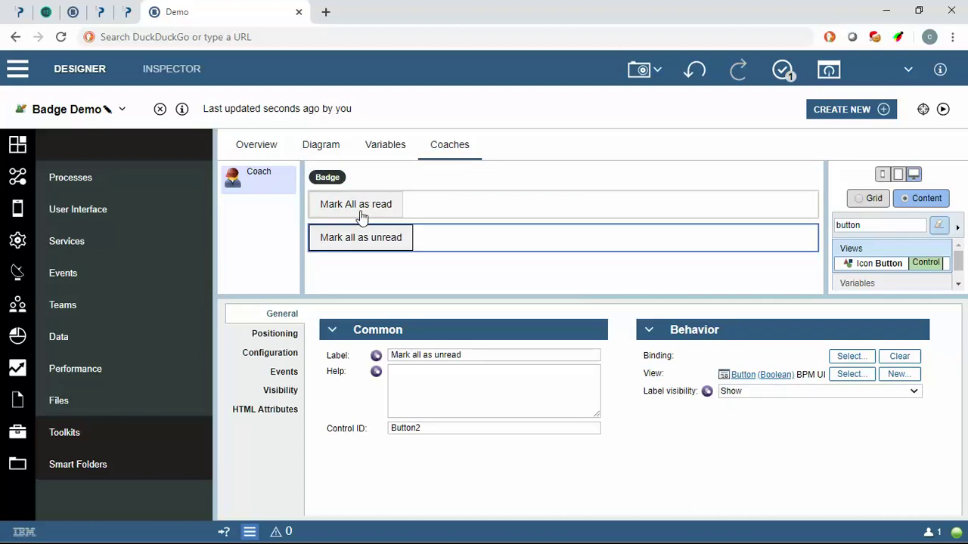
{"action": "left_click", "coordinate": [325, 179]}
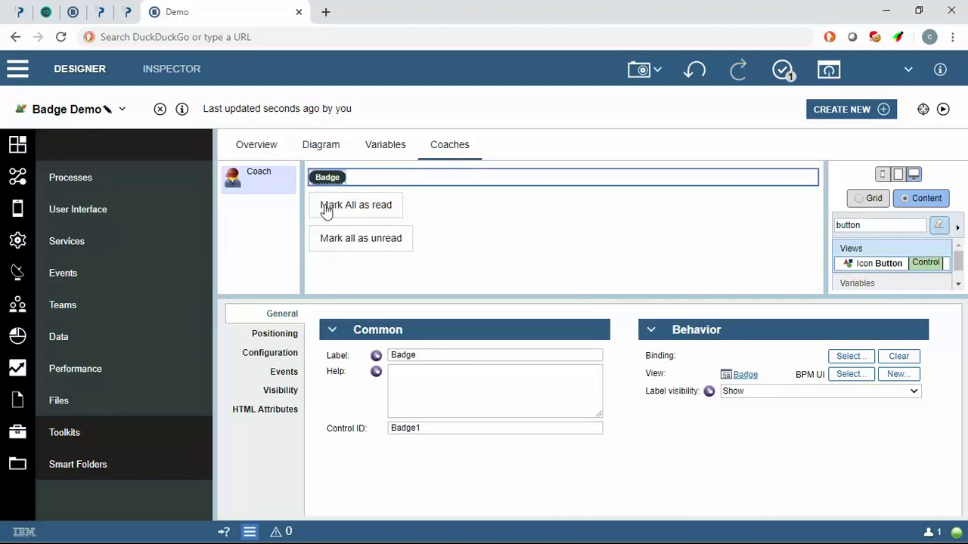
{"action": "double_click", "coordinate": [432, 428]}
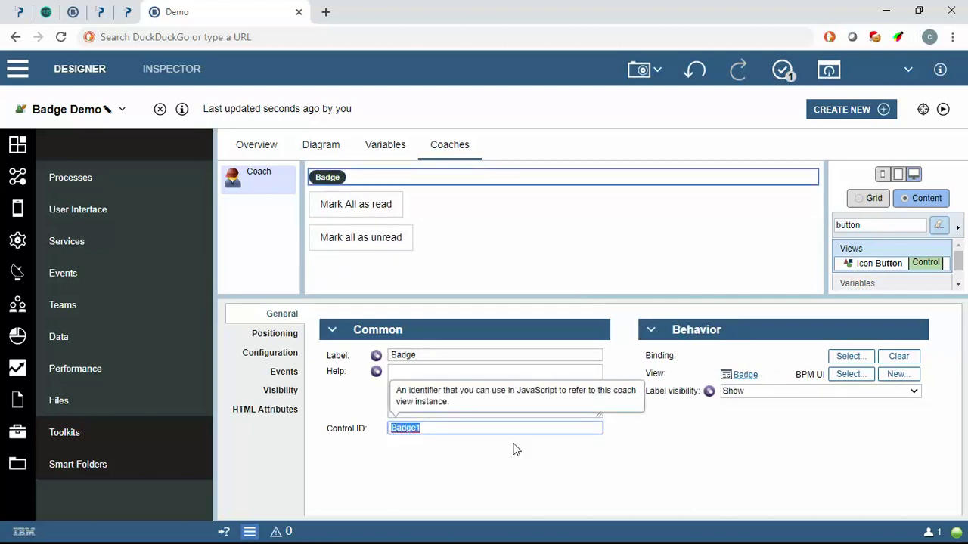
- Set the "Mark All as read" button's On click event to $(Badge1).setText("0 new Messages");
{"action": "left_click", "coordinate": [347, 205]}
{"action": "left_click", "coordinate": [283, 372]}
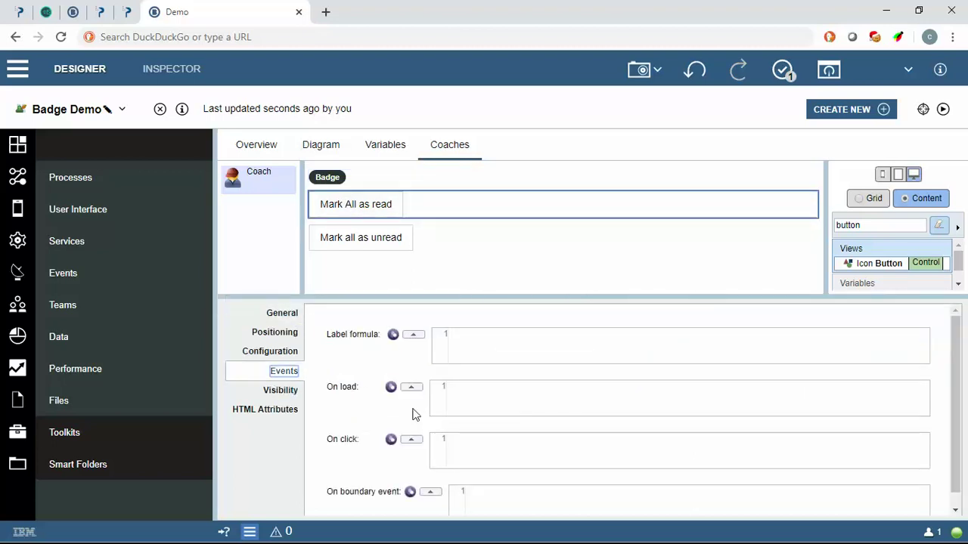
{"action": "scroll", "coordinate": [413, 411], "scroll_direction": "down", "scroll_amount": 1}
{"action": "left_click", "coordinate": [466, 441]}
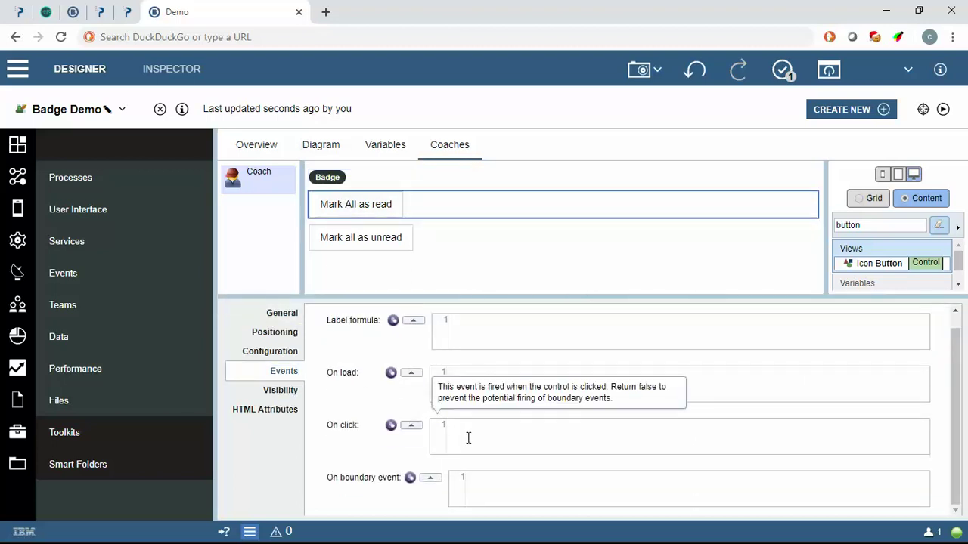
{"action": "type", "text": "${Badge1}"}
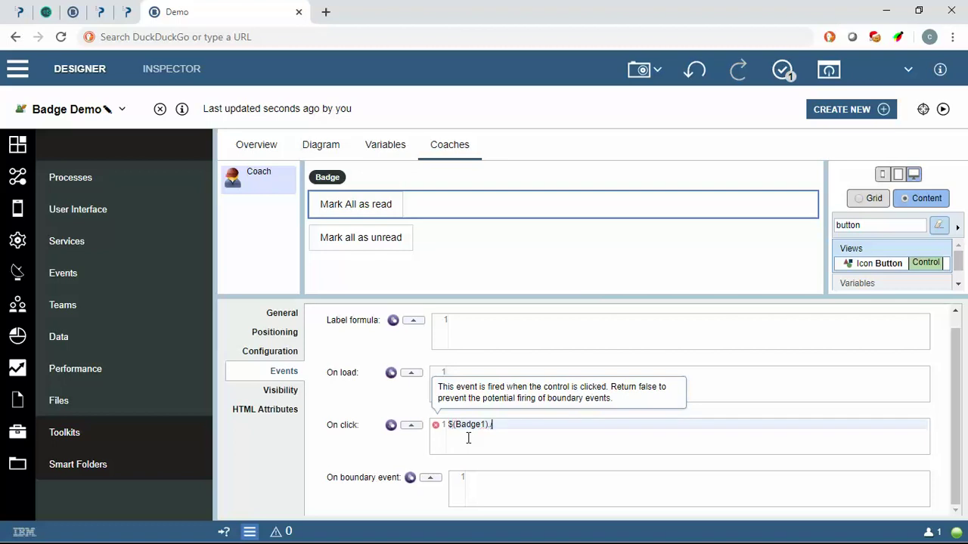
{"action": "type", "text": ".setTex"}
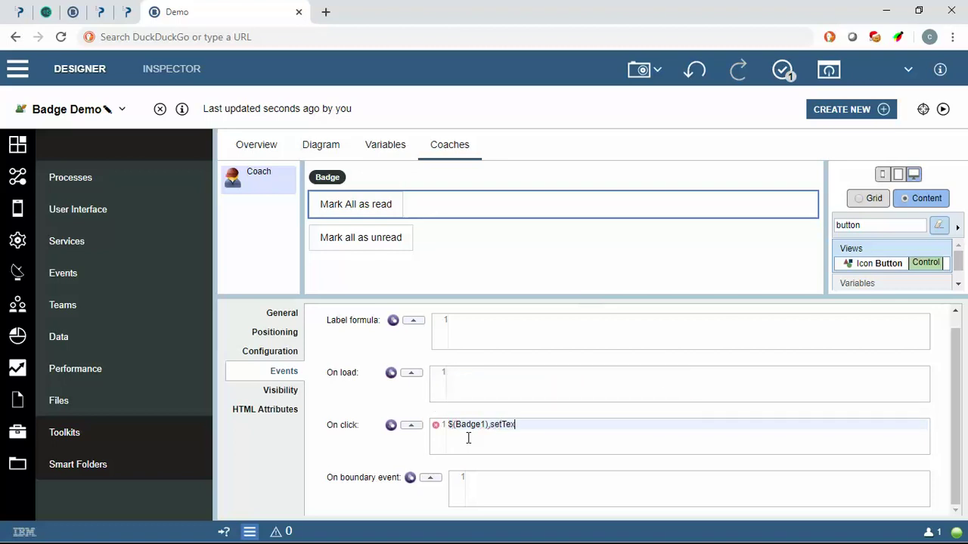
{"action": "type", "text": "t('"}
{"action": "type", "text": "0"}
{"action": "type", "text": " new"}
{"action": "type", "text": " Message"}
{"action": "type", "text": "s')"}
{"action": "type", "text": ")"}
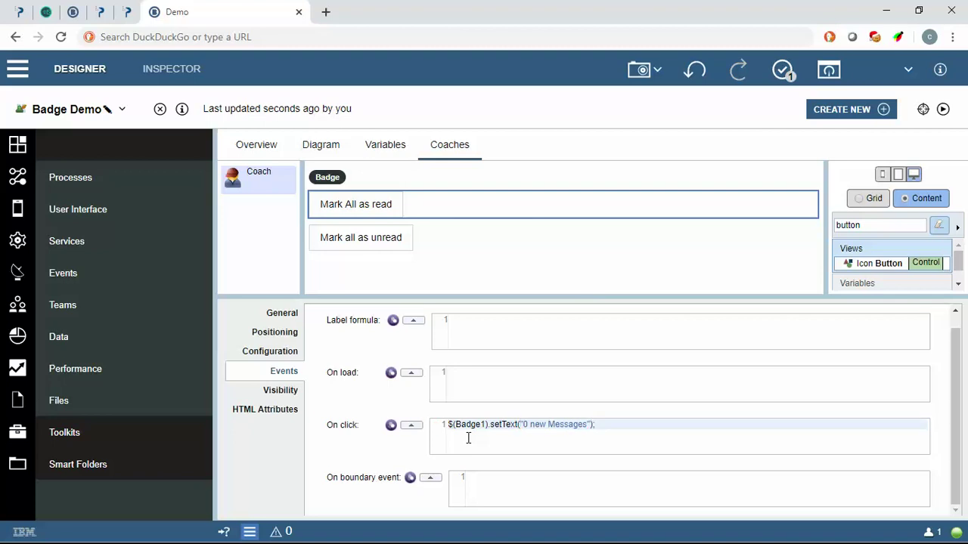
- Copy the On click script to the "Mark all as unread" button and change its message to "10 new Messages"
{"action": "left_click", "coordinate": [594, 428]}
{"action": "key", "text": "ctrl+a"}
{"action": "key", "text": "ctrl+c"}
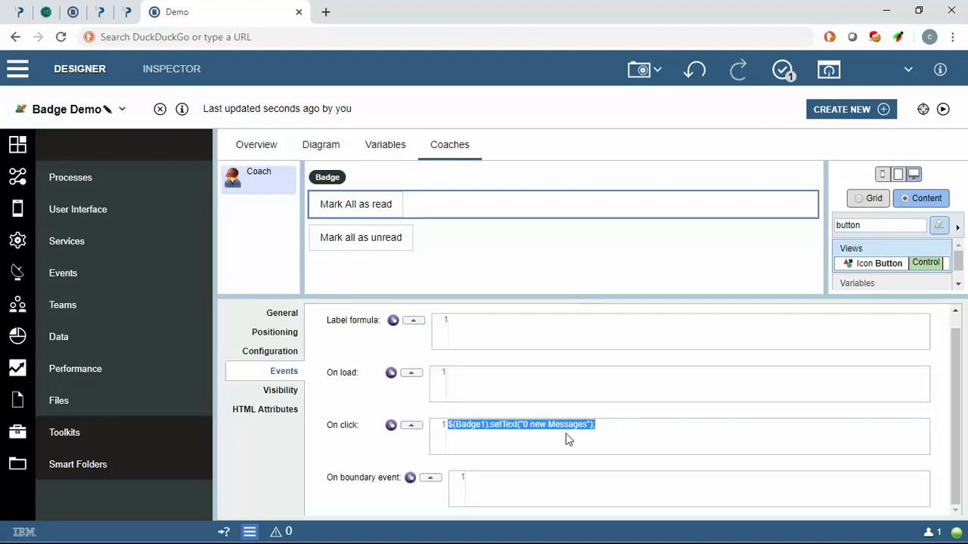
{"action": "left_click", "coordinate": [373, 237]}
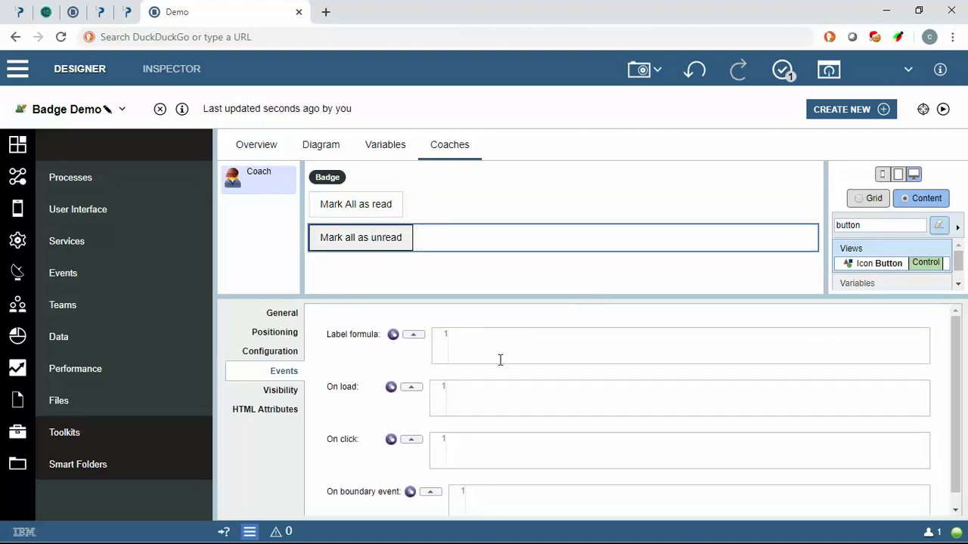
{"action": "left_click", "coordinate": [495, 447]}
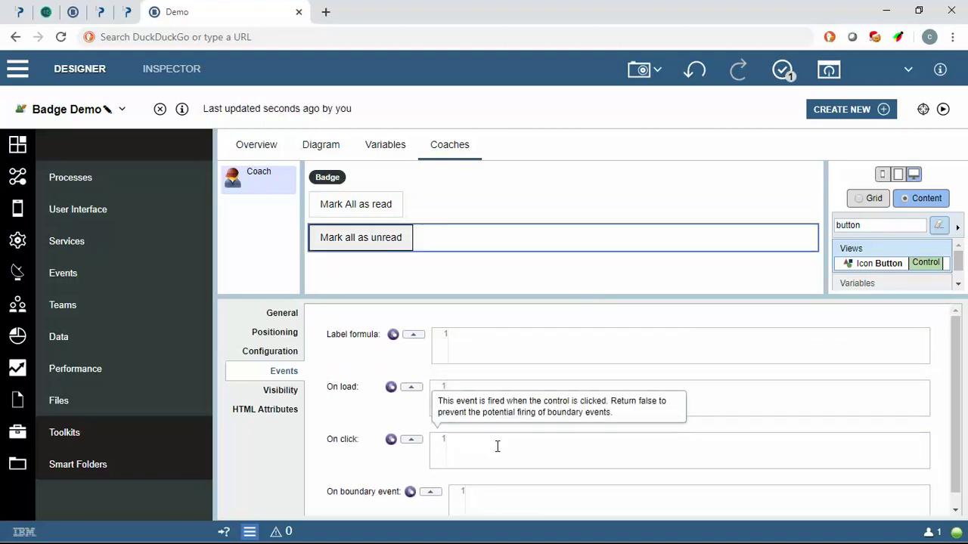
{"action": "key", "text": "ctrl+v"}
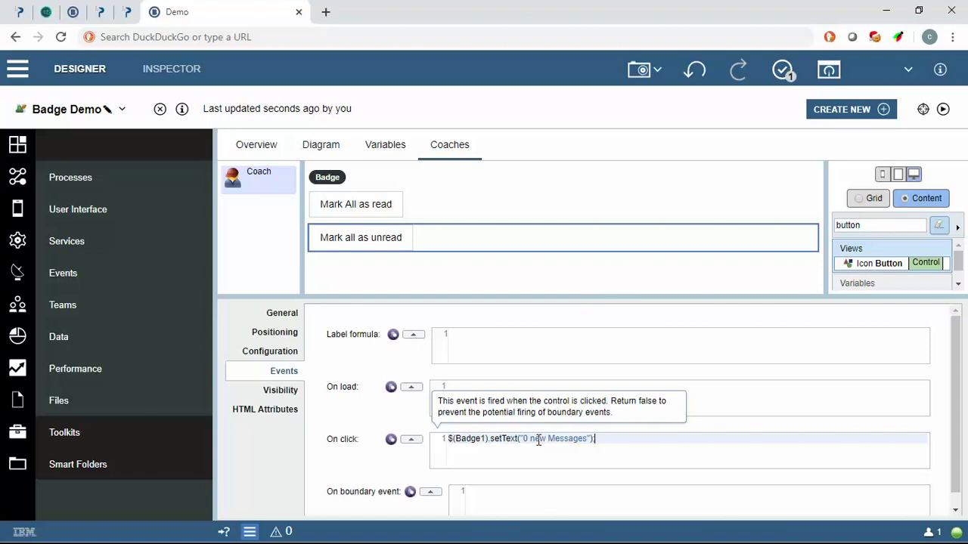
{"action": "type", "text": "1"}
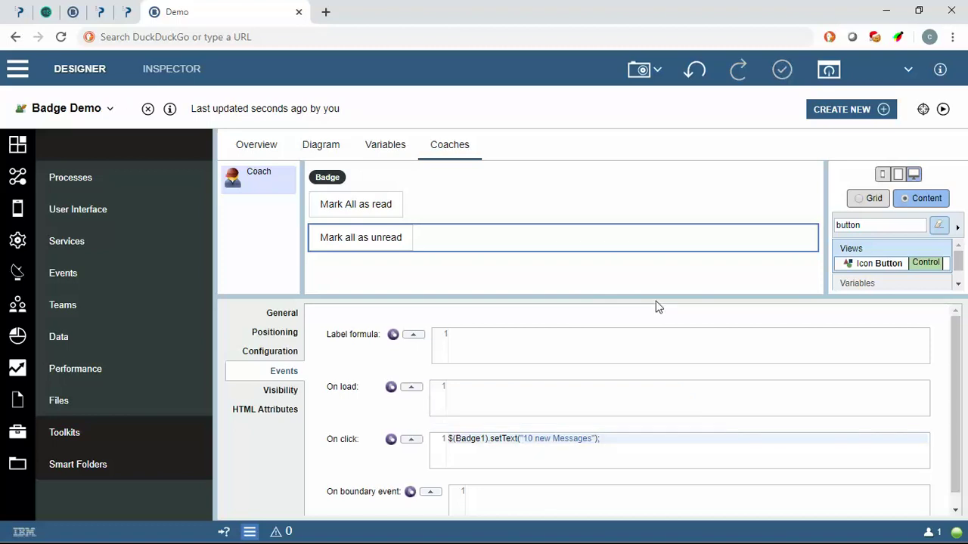
- Run the Badge Demo and test its "Mark All as read" button
{"action": "left_click_drag", "start_coordinate": [655, 295], "coordinate": [653, 278]}
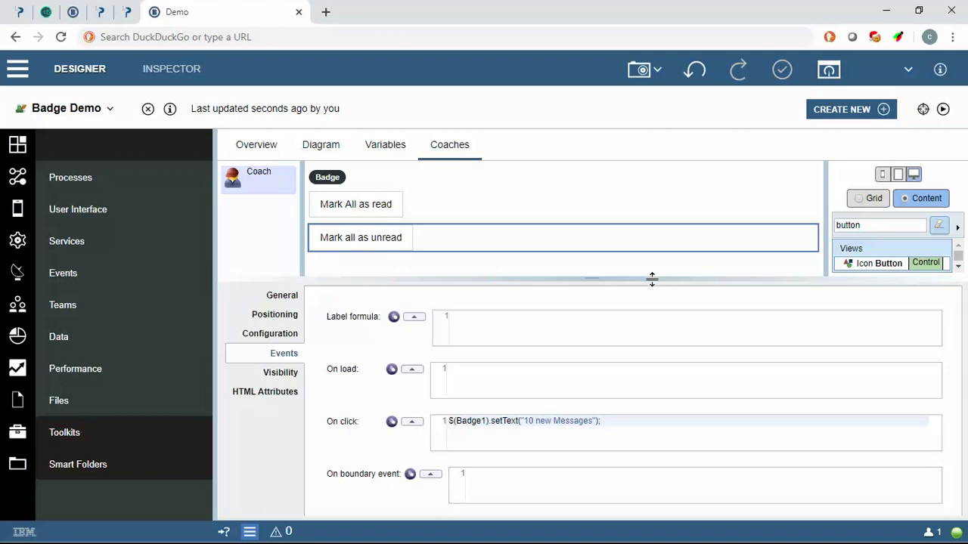
{"action": "left_click", "coordinate": [943, 111]}
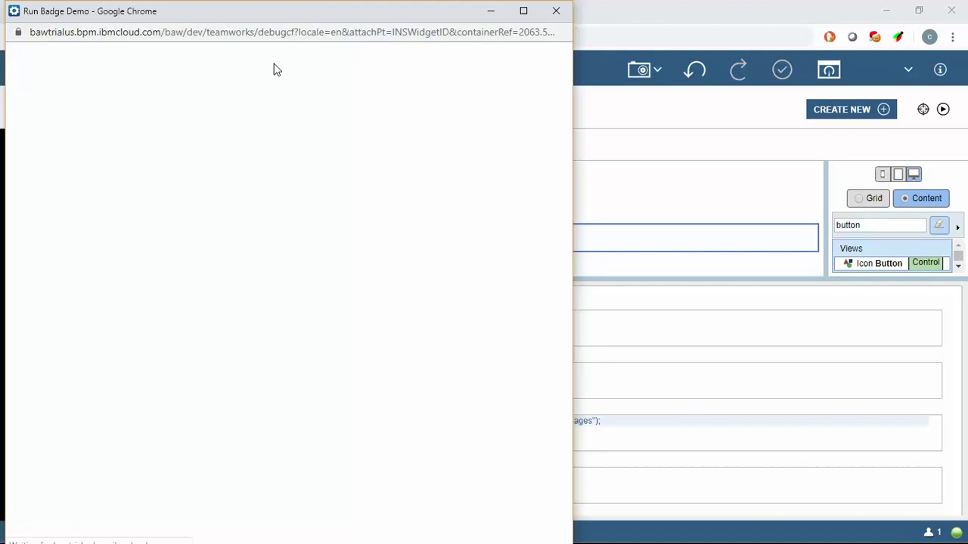
{"action": "left_click", "coordinate": [293, 38]}
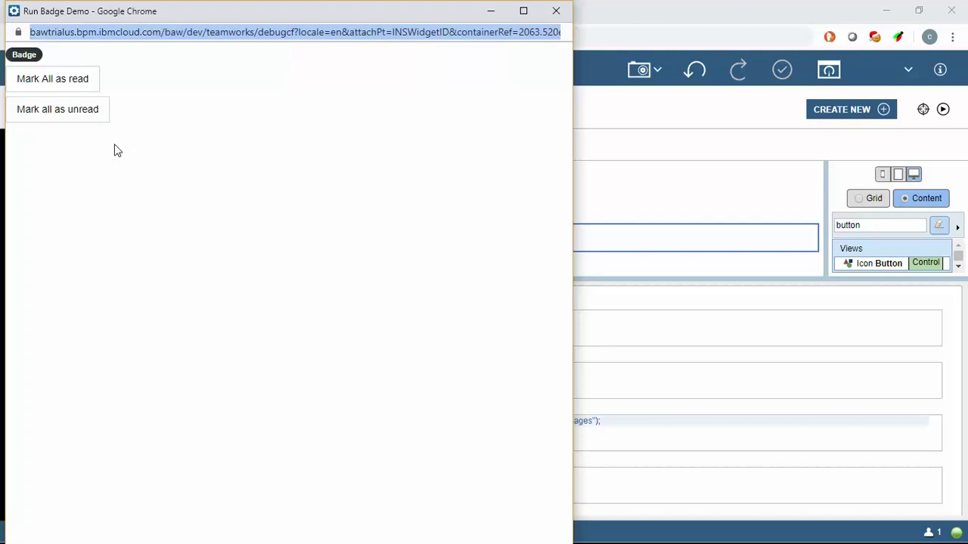
{"action": "left_click", "coordinate": [74, 84]}
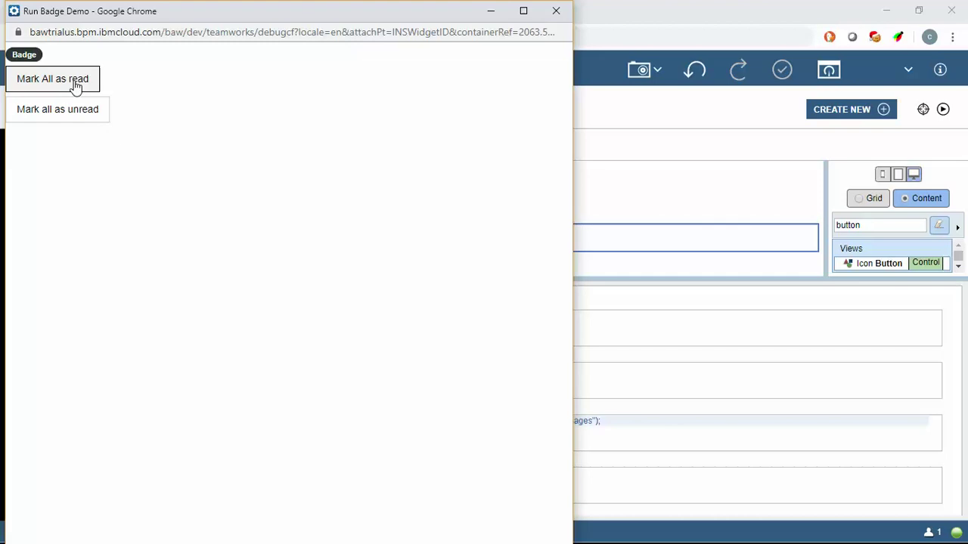
- Close the test run and replace the parentheses around Badge1 with curly braces in the "Mark All as read" button's On click script
{"action": "left_click", "coordinate": [555, 13]}
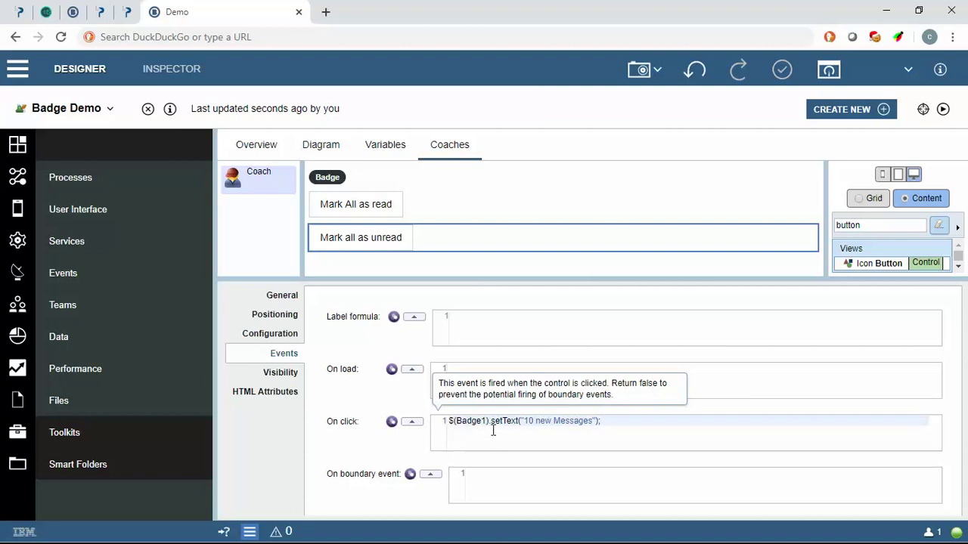
{"action": "left_click", "coordinate": [396, 211]}
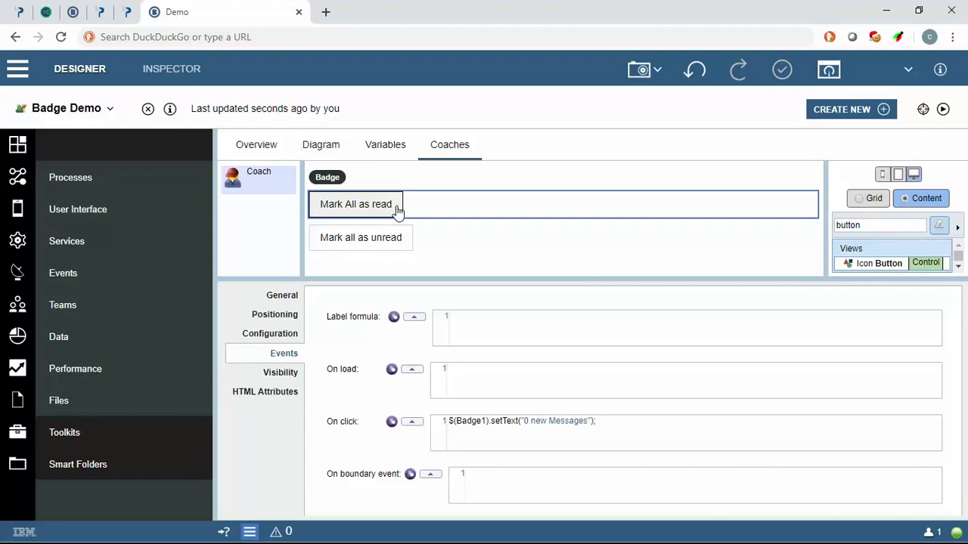
{"action": "left_click", "coordinate": [459, 421]}
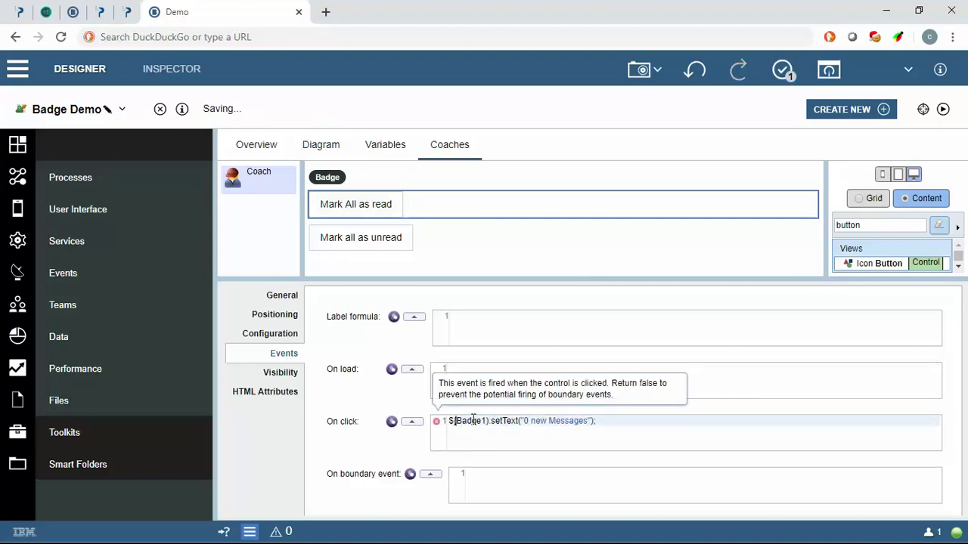
{"action": "left_click", "coordinate": [488, 422]}
{"action": "key", "text": "BackSpace"}
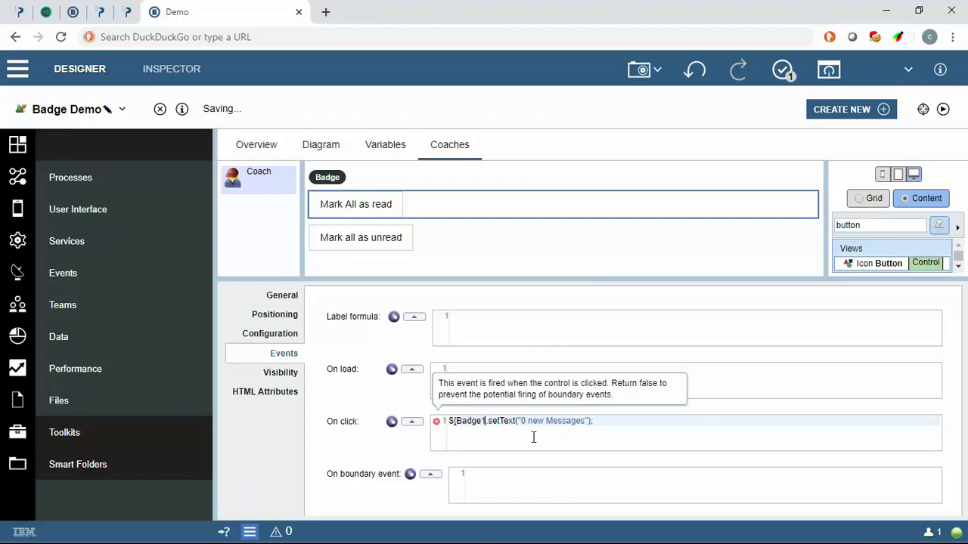
{"action": "type", "text": ")"}
- Correct the "Mark all as unread" button's On click script to ${Badge1}.setText("10 new Messages");
{"action": "left_click", "coordinate": [400, 242]}
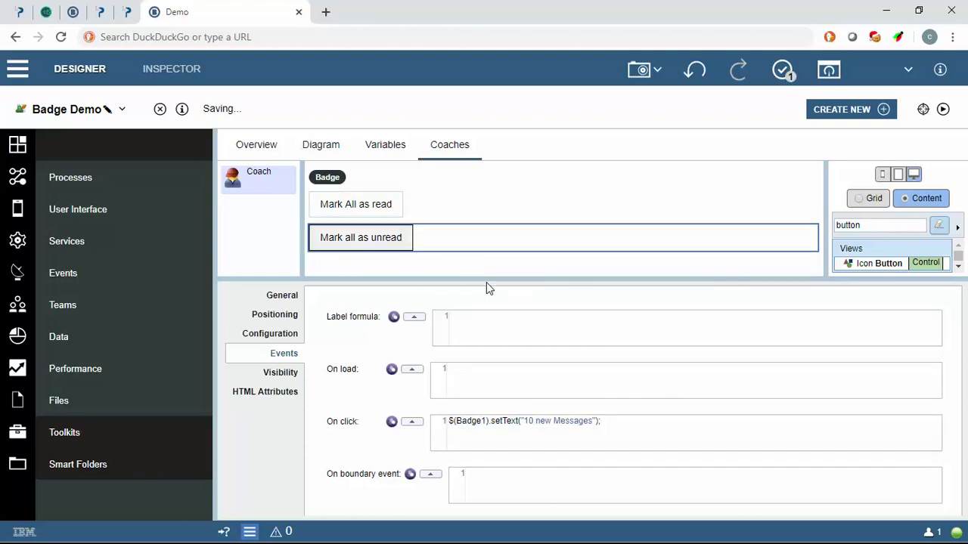
{"action": "left_click", "coordinate": [457, 423]}
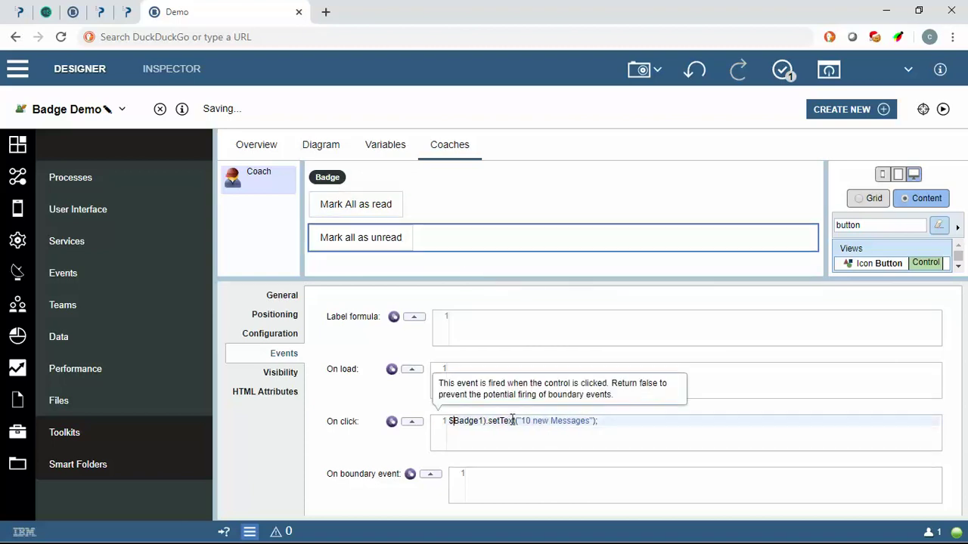
{"action": "key", "text": "Right"}
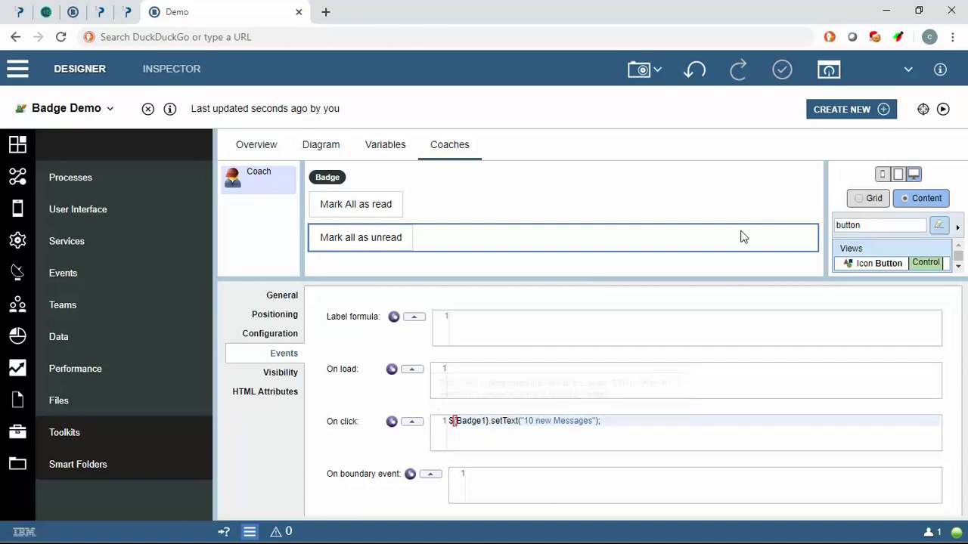
- Run the Badge Demo, test both the "Mark All as read" and "Mark all as unread" buttons, and close the run window
{"action": "left_click", "coordinate": [944, 110]}
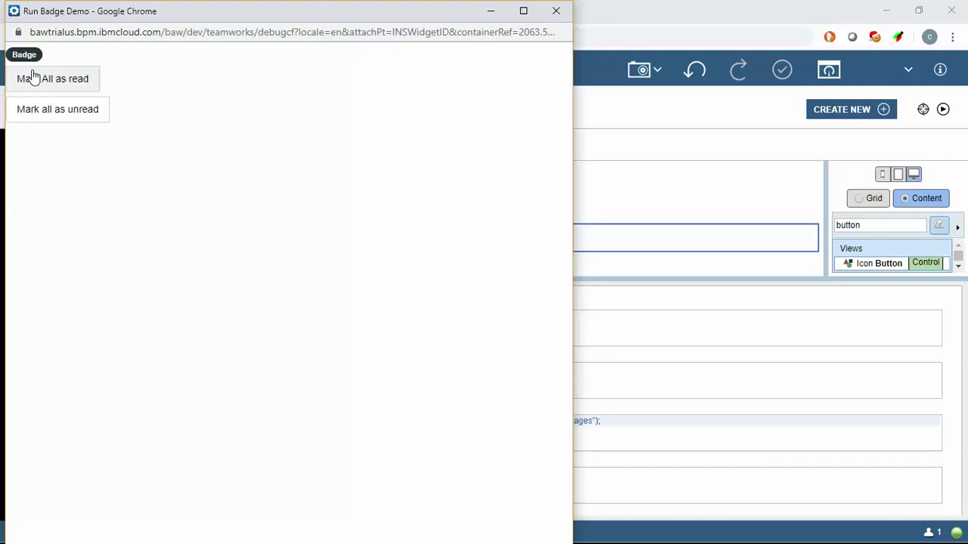
{"action": "left_click", "coordinate": [32, 85]}
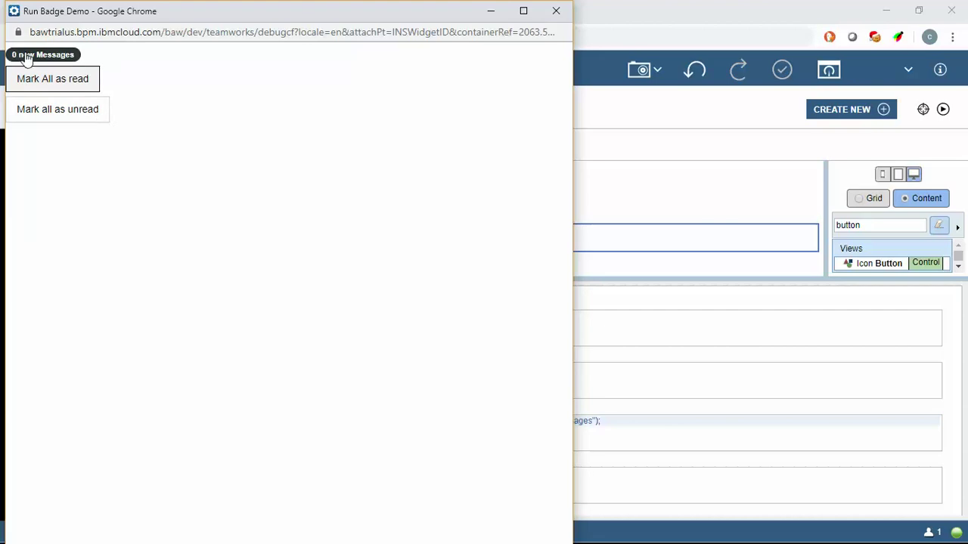
{"action": "left_click", "coordinate": [50, 119]}
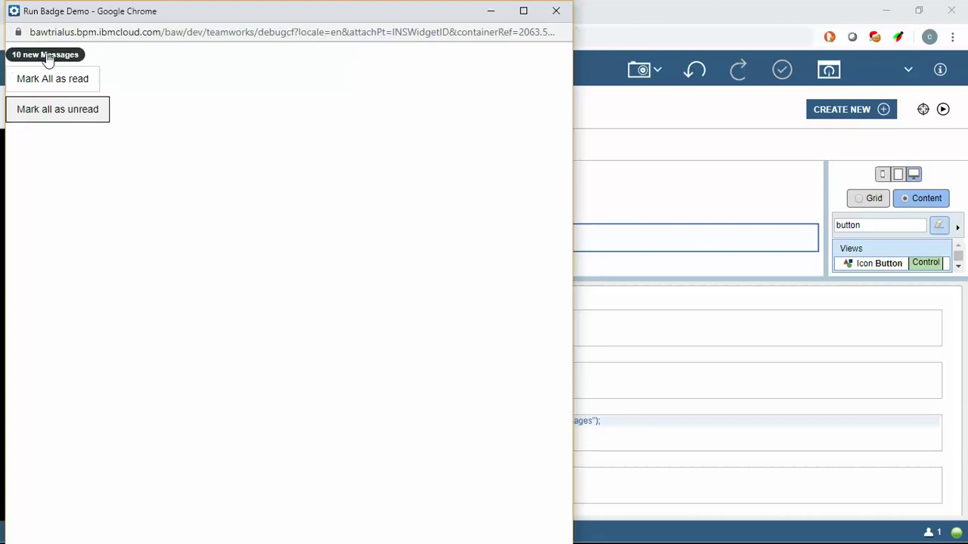
{"action": "left_click", "coordinate": [556, 15]}
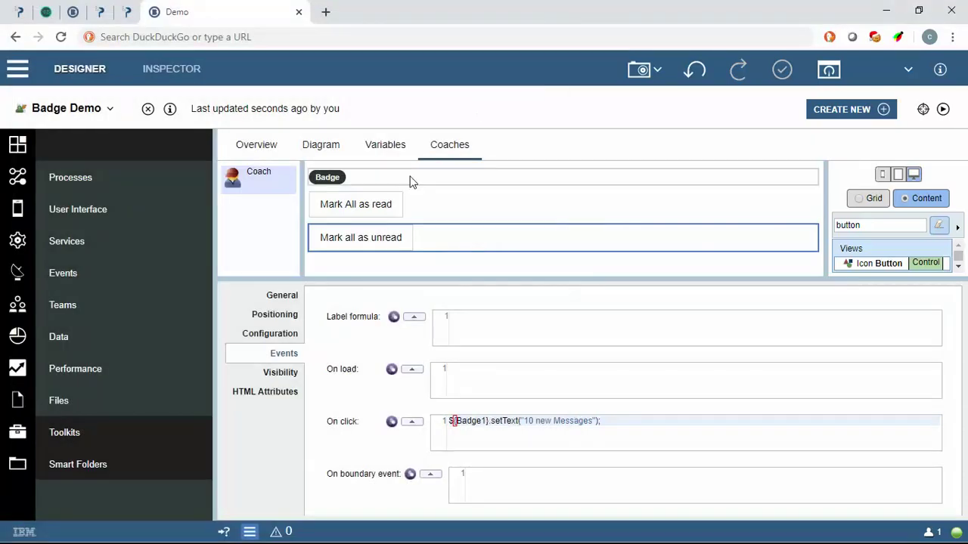
- Set the badge's On click event to me.setText("No notification");
{"action": "left_click", "coordinate": [328, 179]}
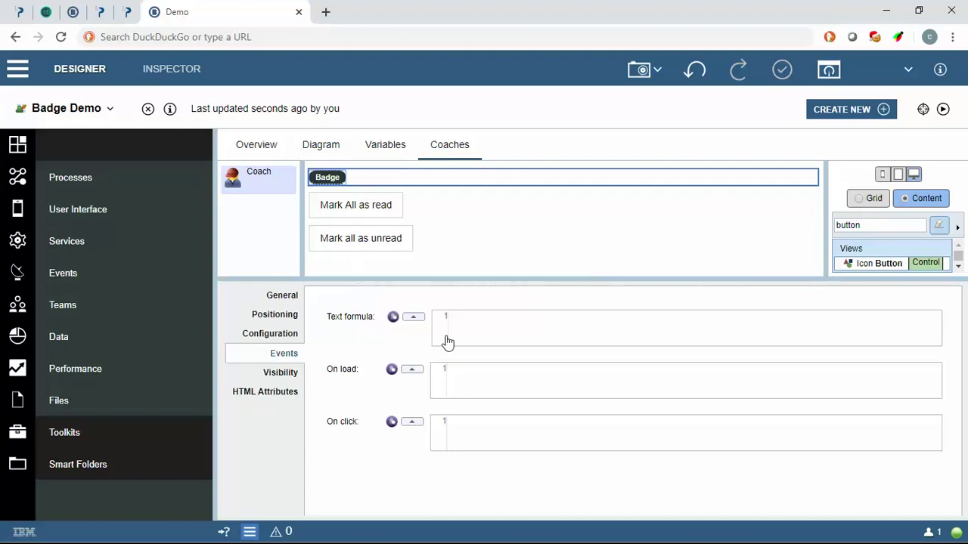
{"action": "left_click", "coordinate": [472, 431]}
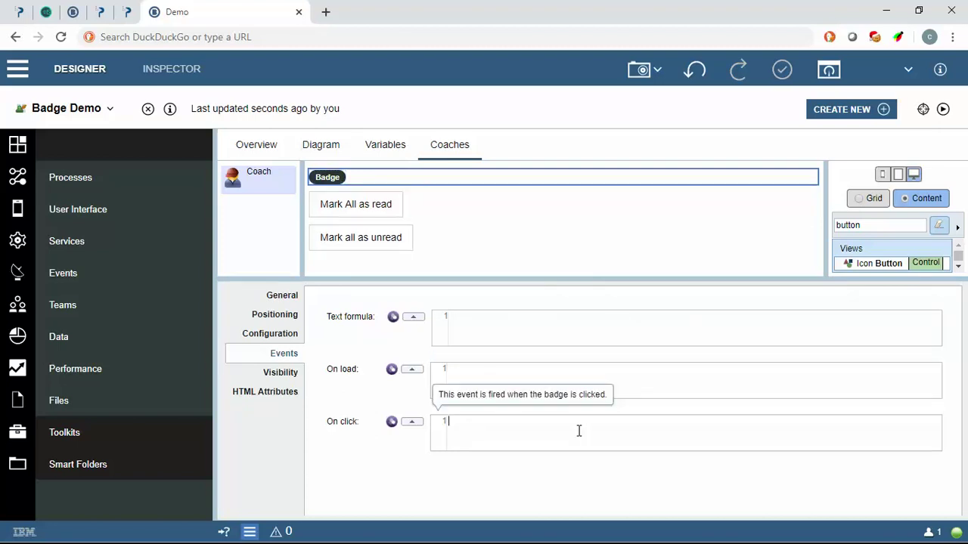
{"action": "type", "text": "me.setText(\"No"}
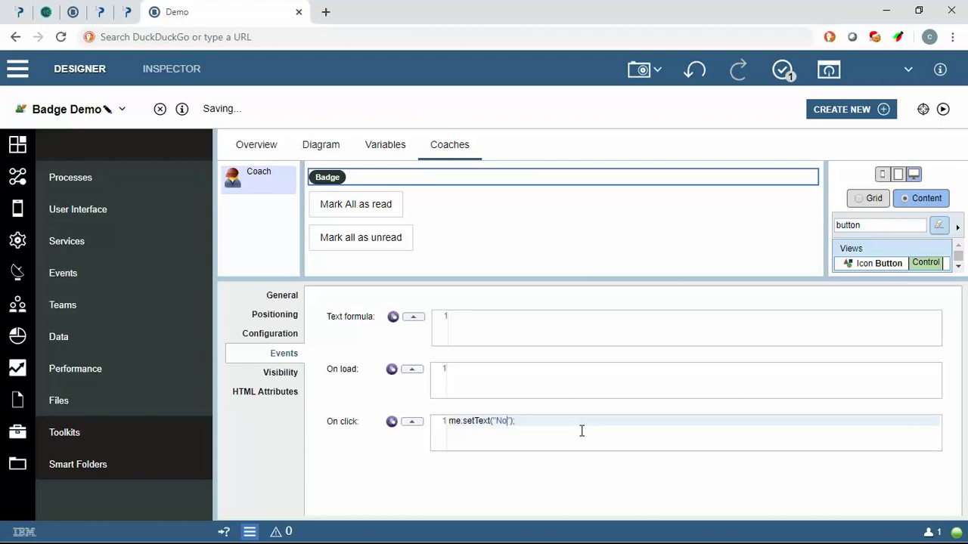
{"action": "type", "text": "otification"}
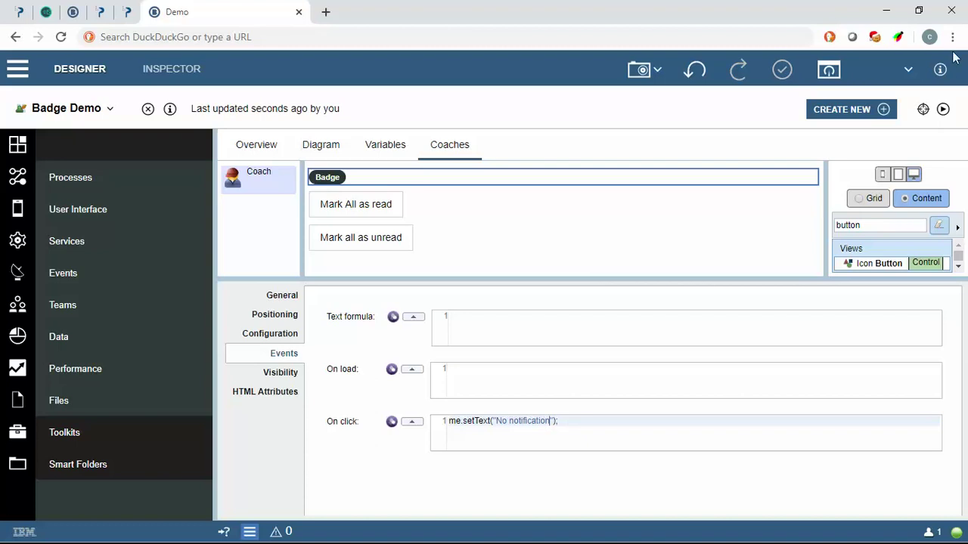
- Run the Badge Demo again, test both buttons and the badge's own click event, and close the run window
{"action": "left_click", "coordinate": [941, 110]}
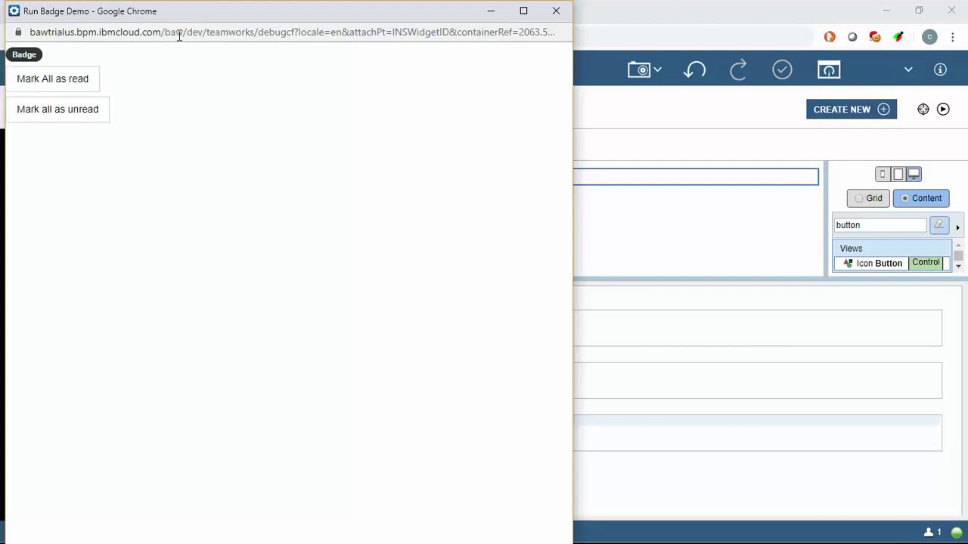
{"action": "left_click", "coordinate": [47, 82]}
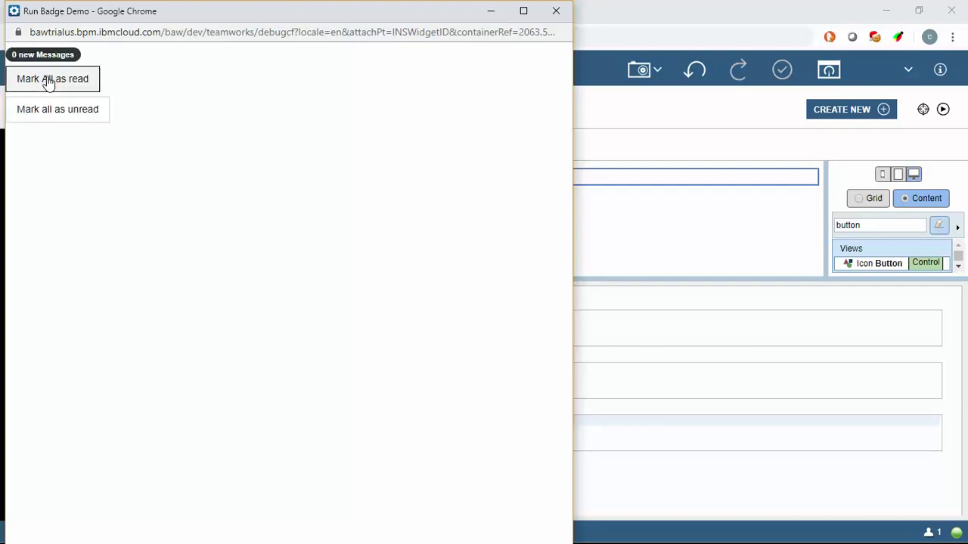
{"action": "left_click", "coordinate": [55, 118]}
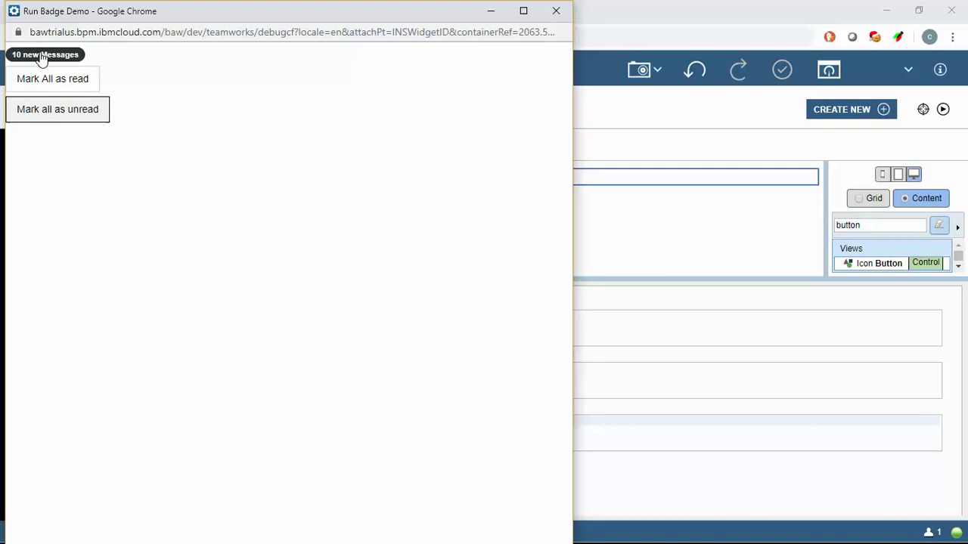
{"action": "left_click", "coordinate": [94, 85]}
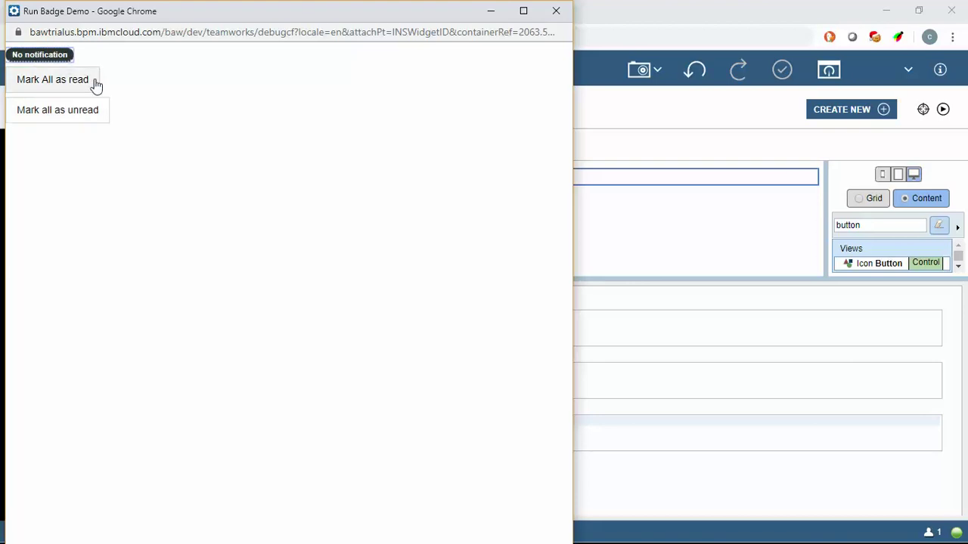
{"action": "left_click", "coordinate": [553, 17]}
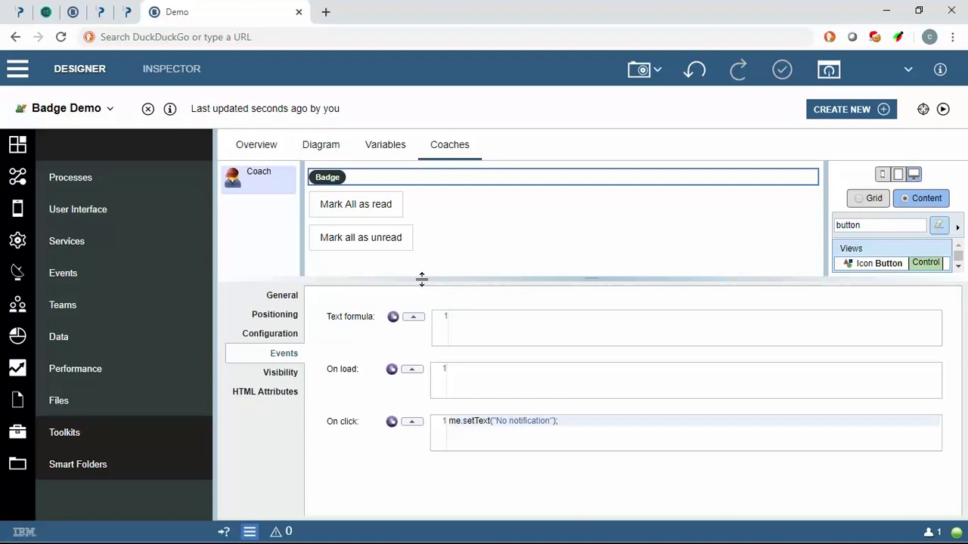
- Try the Warning color style in the badge's configuration, and set the color style to Danger
{"action": "left_click", "coordinate": [280, 337]}
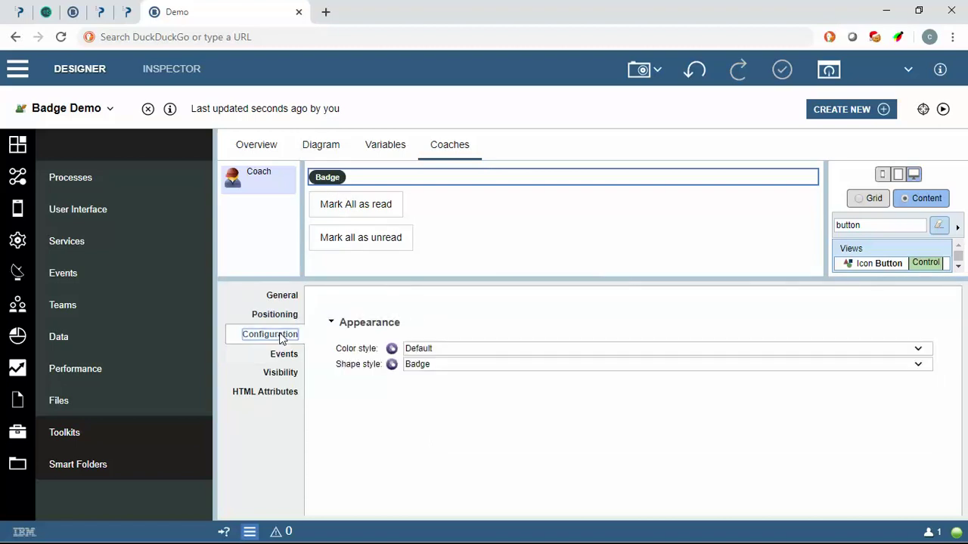
{"action": "left_click", "coordinate": [441, 349]}
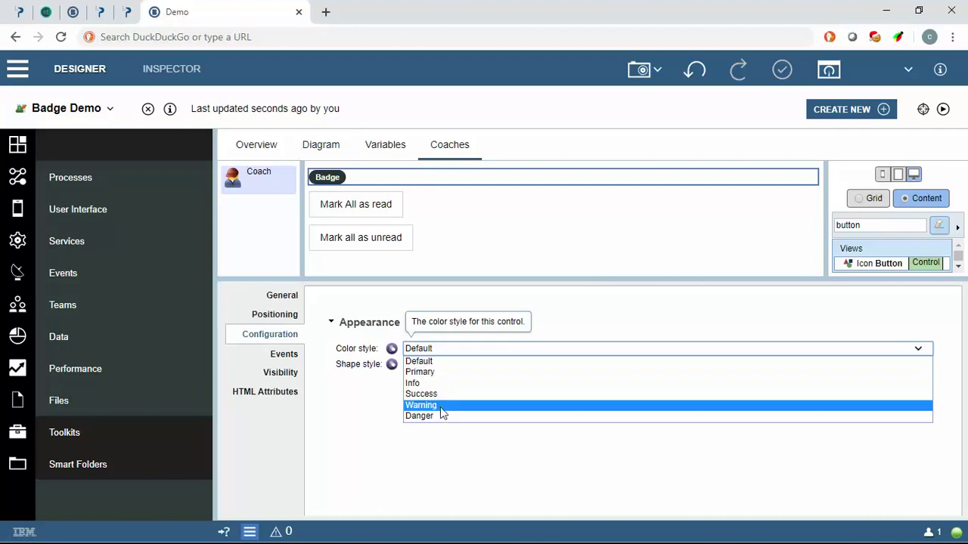
{"action": "left_click", "coordinate": [439, 352]}
{"action": "left_click", "coordinate": [439, 350]}
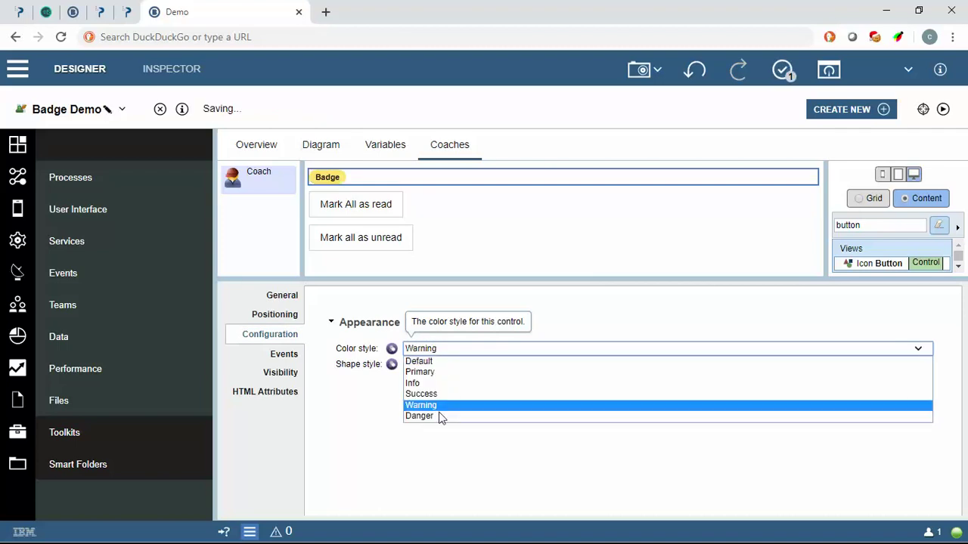
{"action": "left_click", "coordinate": [443, 416]}
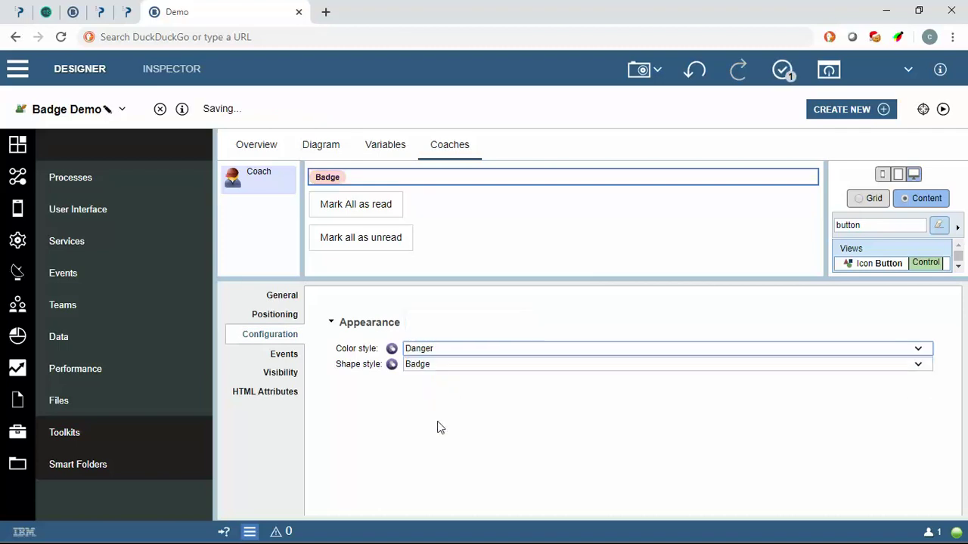
- Try the Label shape style on the badge, and set the shape style to Tag
{"action": "left_click", "coordinate": [439, 365]}
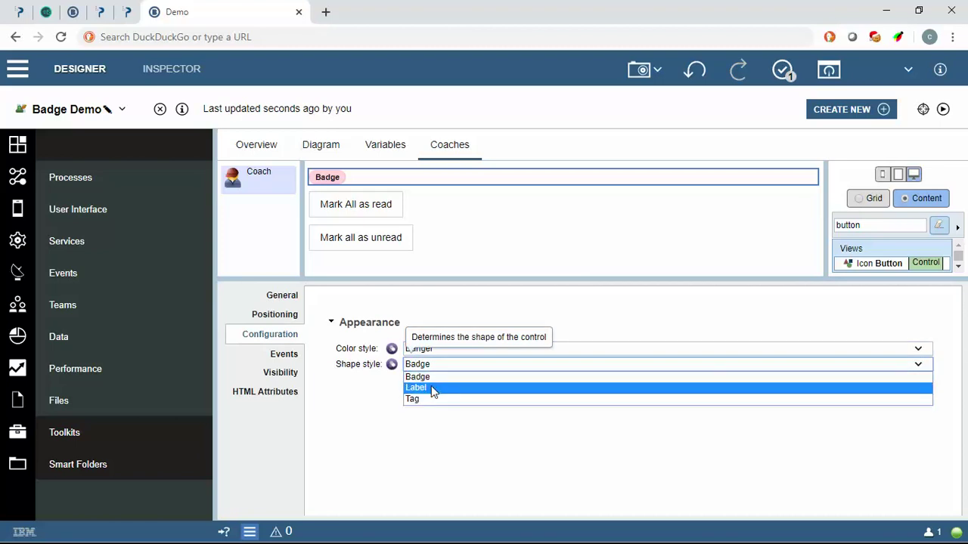
{"action": "left_click", "coordinate": [432, 390]}
{"action": "left_click", "coordinate": [443, 365]}
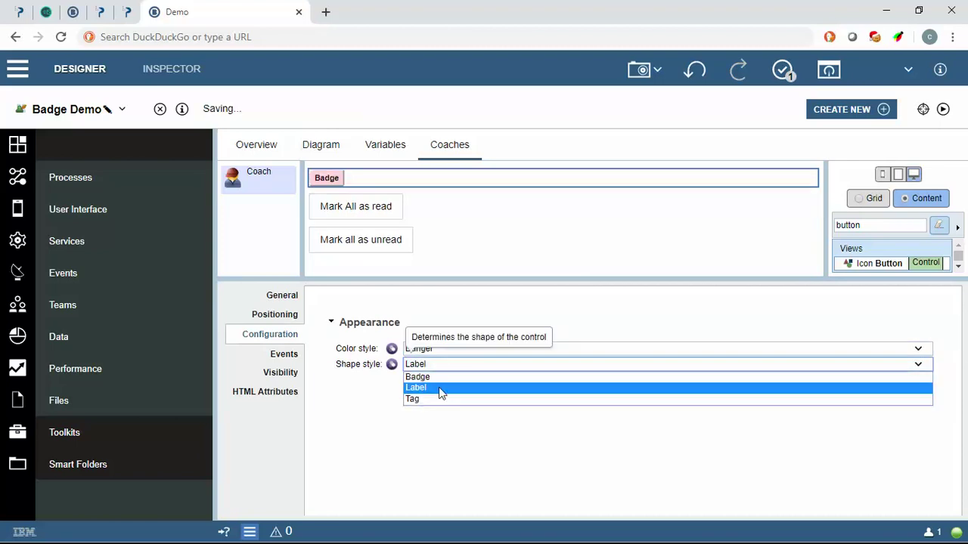
{"action": "left_click", "coordinate": [437, 399]}
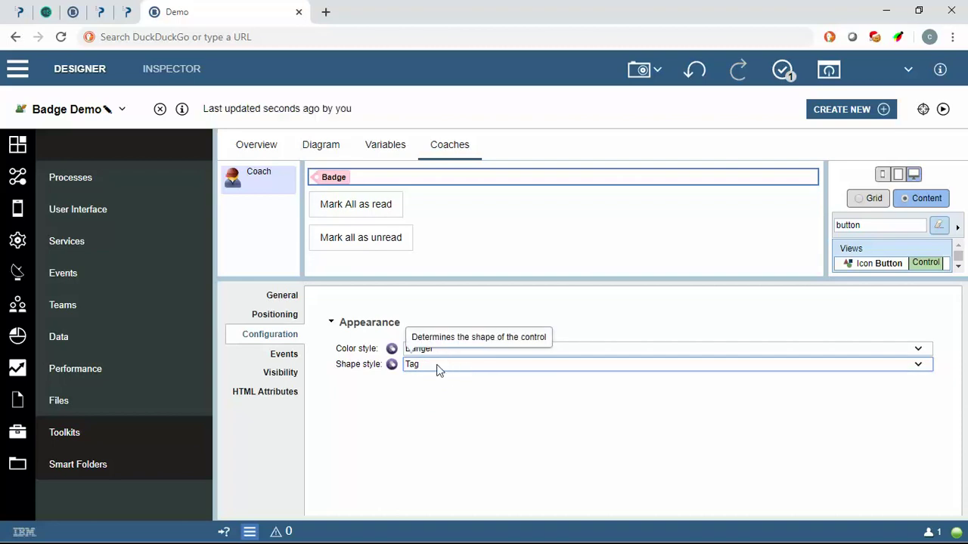
{"action": "left_click", "coordinate": [439, 366]}
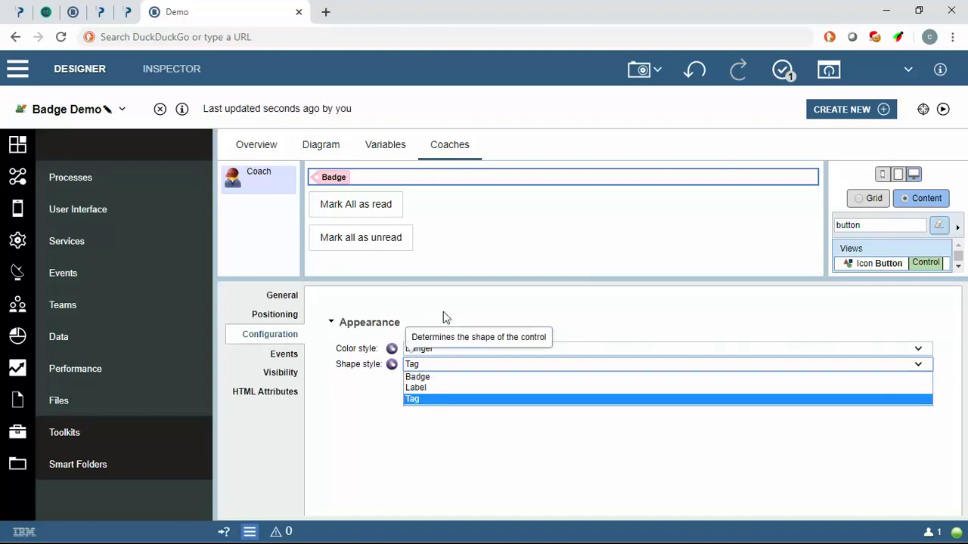
{"action": "left_click_drag", "start_coordinate": [442, 278], "coordinate": [441, 227]}
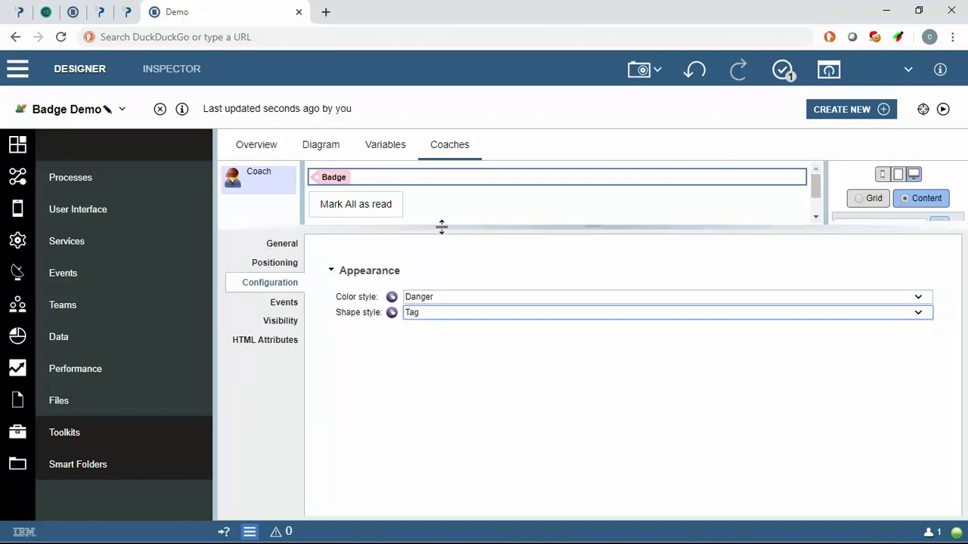